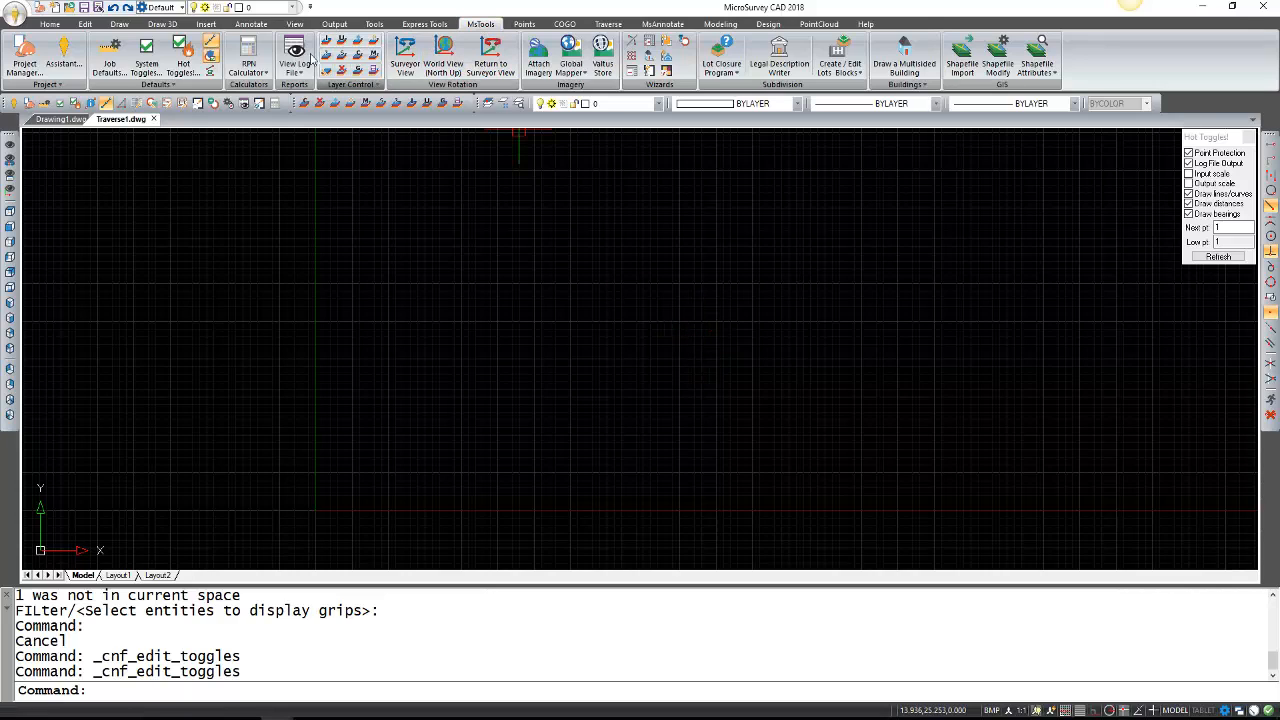
Open the Preferences dialog with System Toggles on the MsTools ribbon.
{"action": "left_click", "coordinate": [156, 56]}
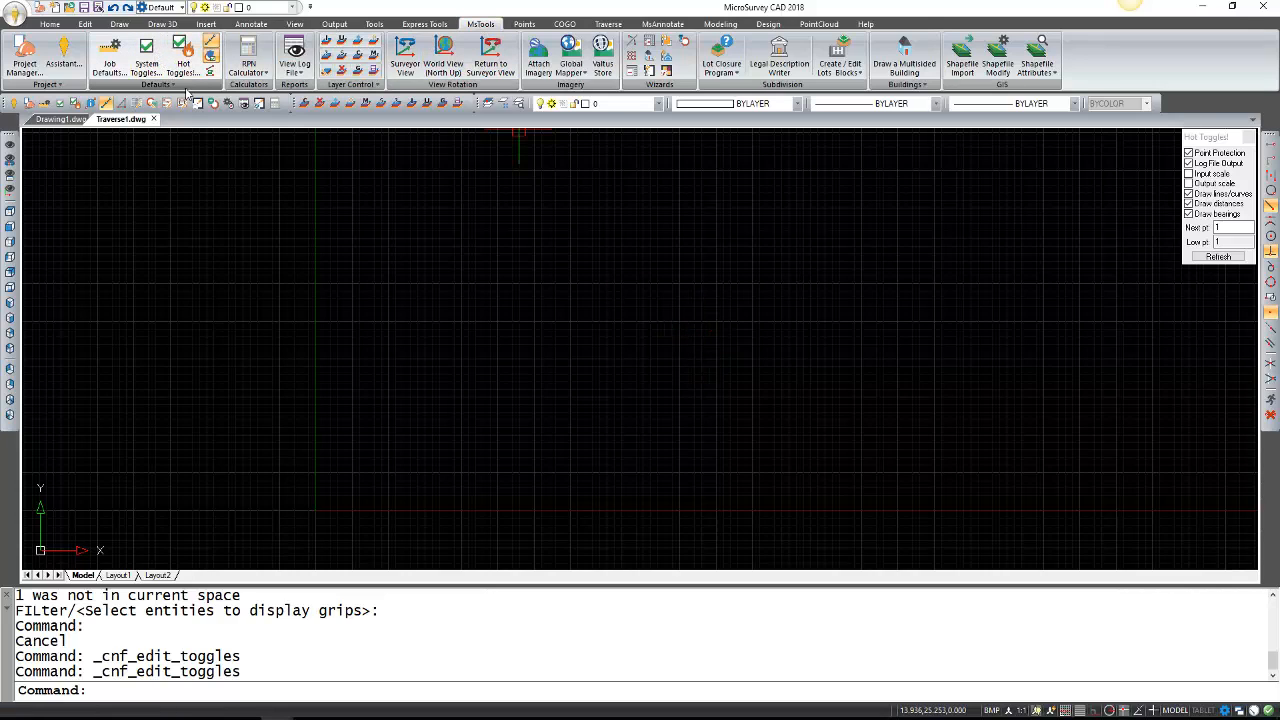
On the Field Note/COGO Entry tab, review the SideShot and Traverse modes, keeping SideShot.
{"action": "left_click", "coordinate": [549, 276]}
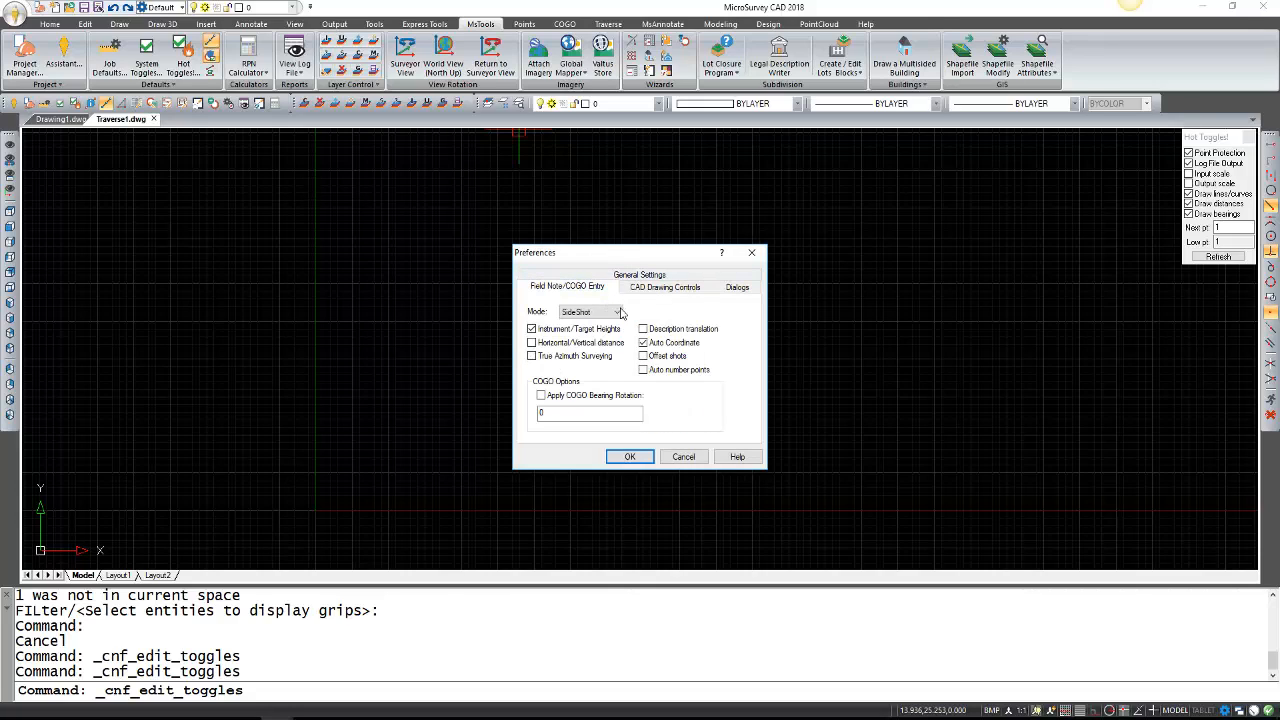
{"action": "left_click", "coordinate": [618, 312]}
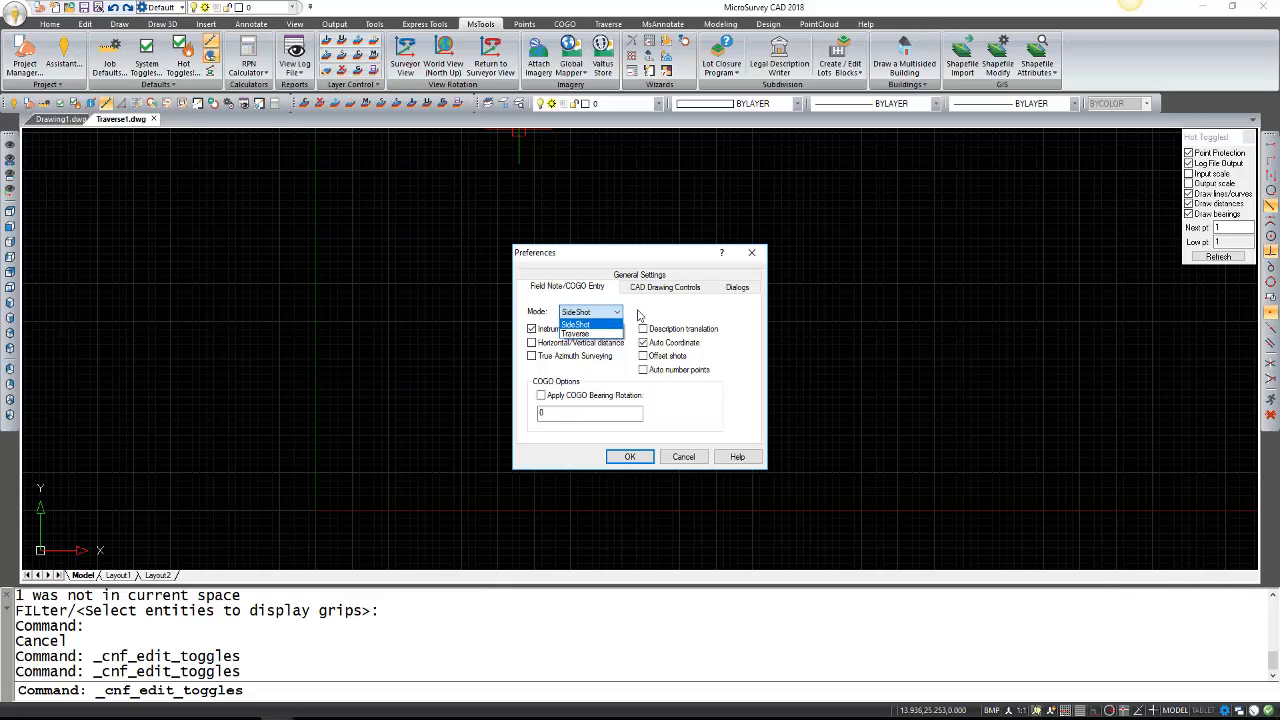
{"action": "left_click", "coordinate": [640, 316]}
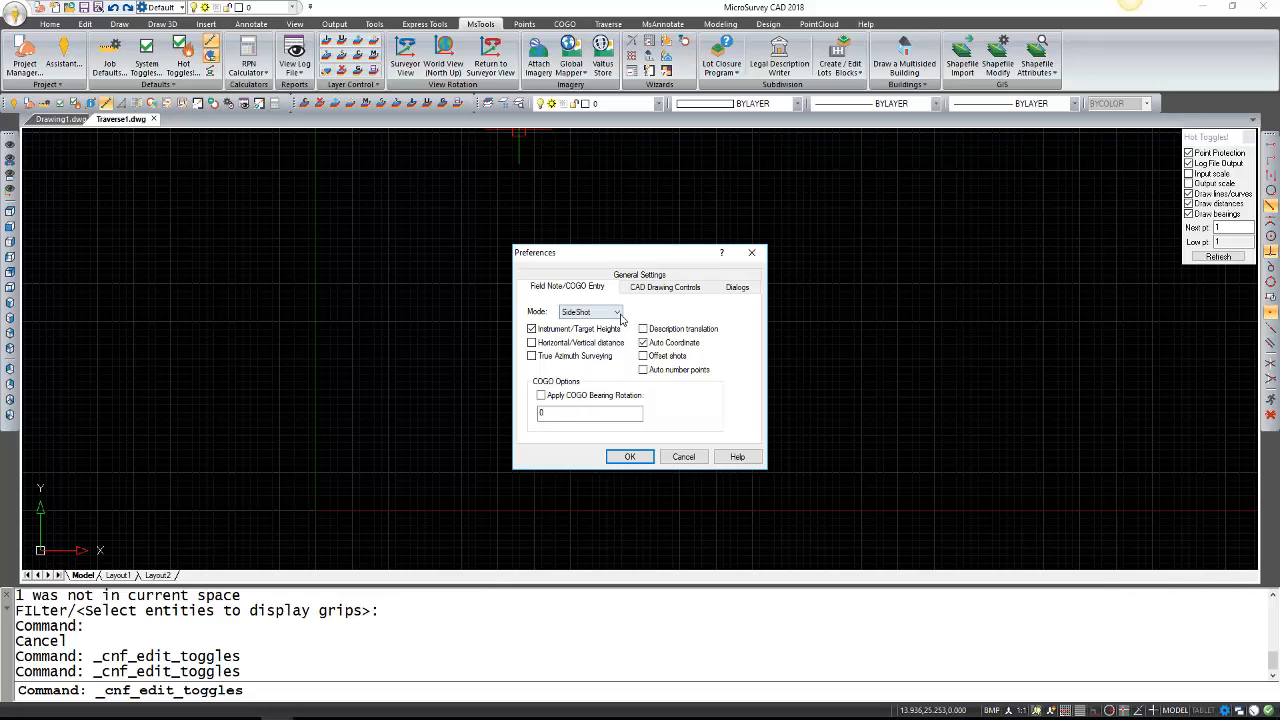
{"action": "left_click", "coordinate": [600, 312]}
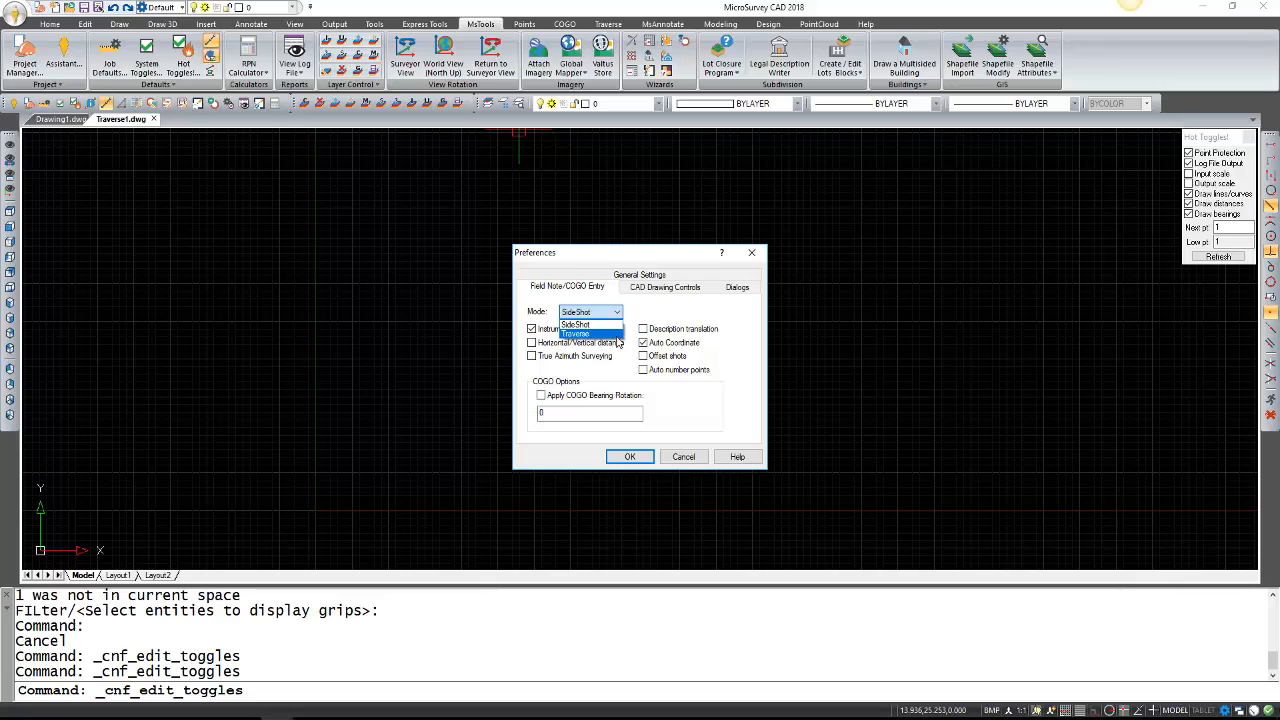
{"action": "left_click", "coordinate": [646, 312]}
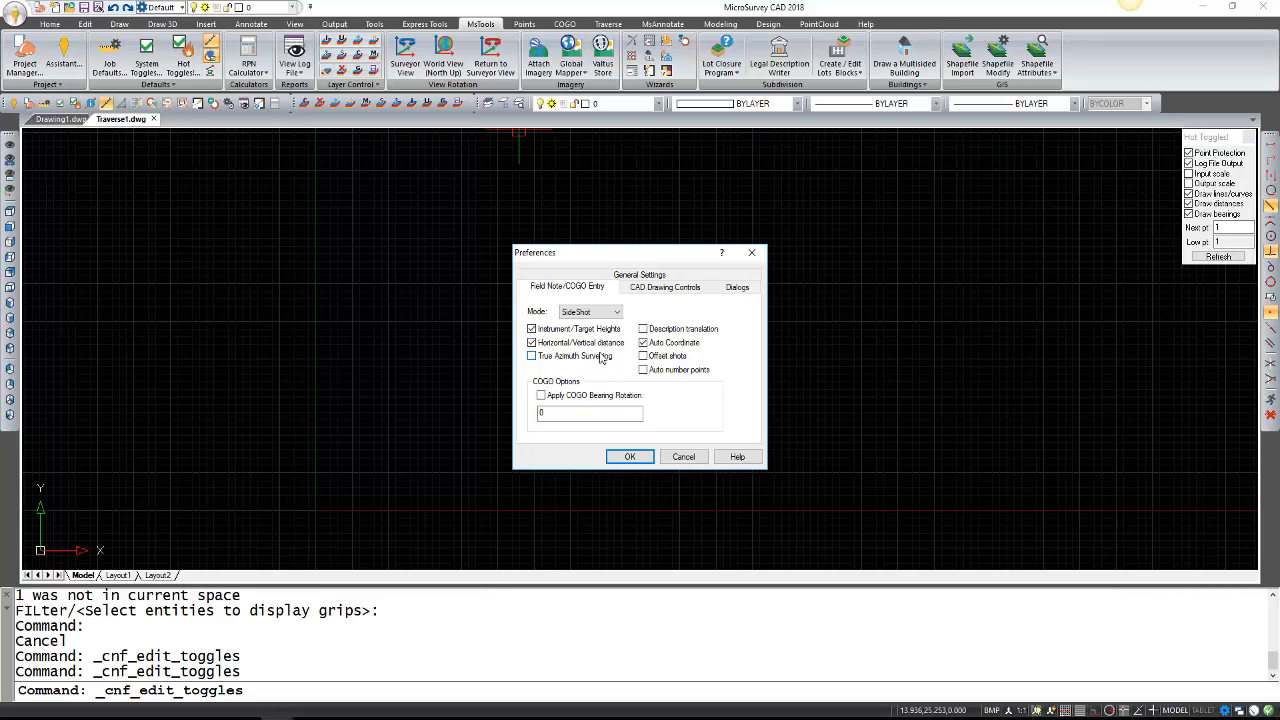
Accept the Preferences dialog with OK to apply the field note settings.
{"action": "left_click", "coordinate": [630, 457]}
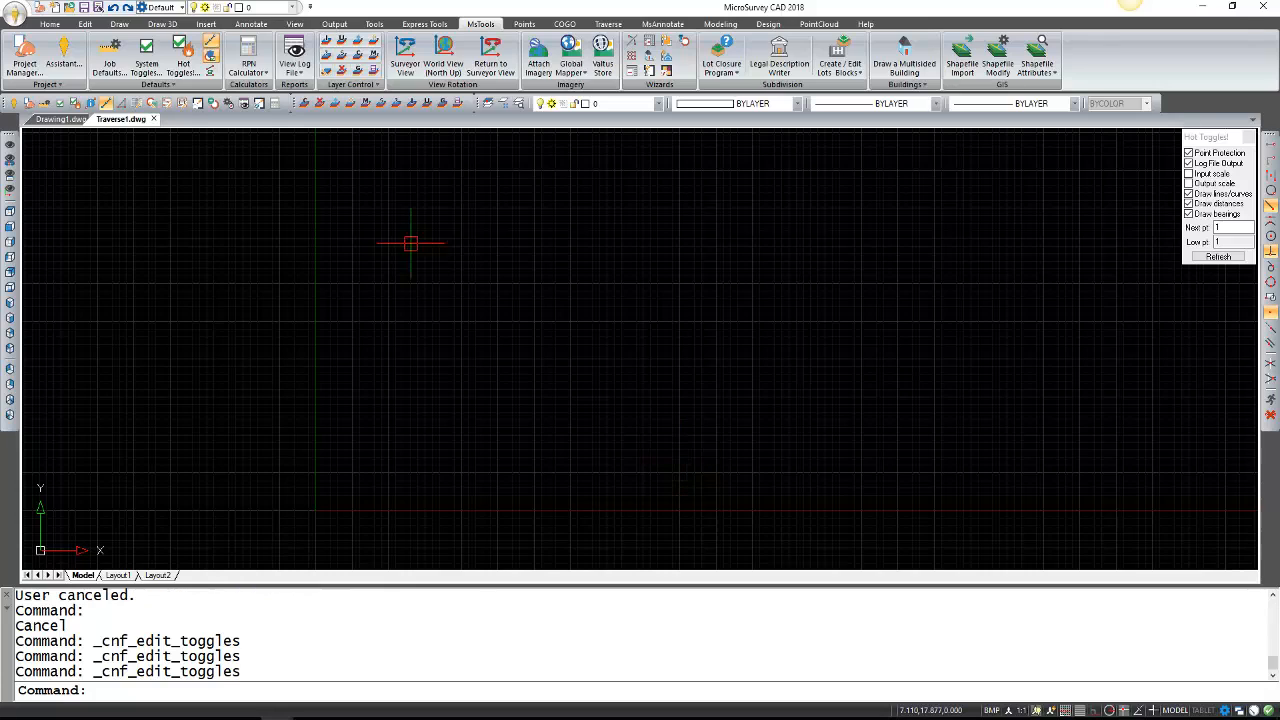
Start Manual Enter Traverse in a newly saved traverse file, skipping the job parameters.
{"action": "left_click", "coordinate": [608, 23]}
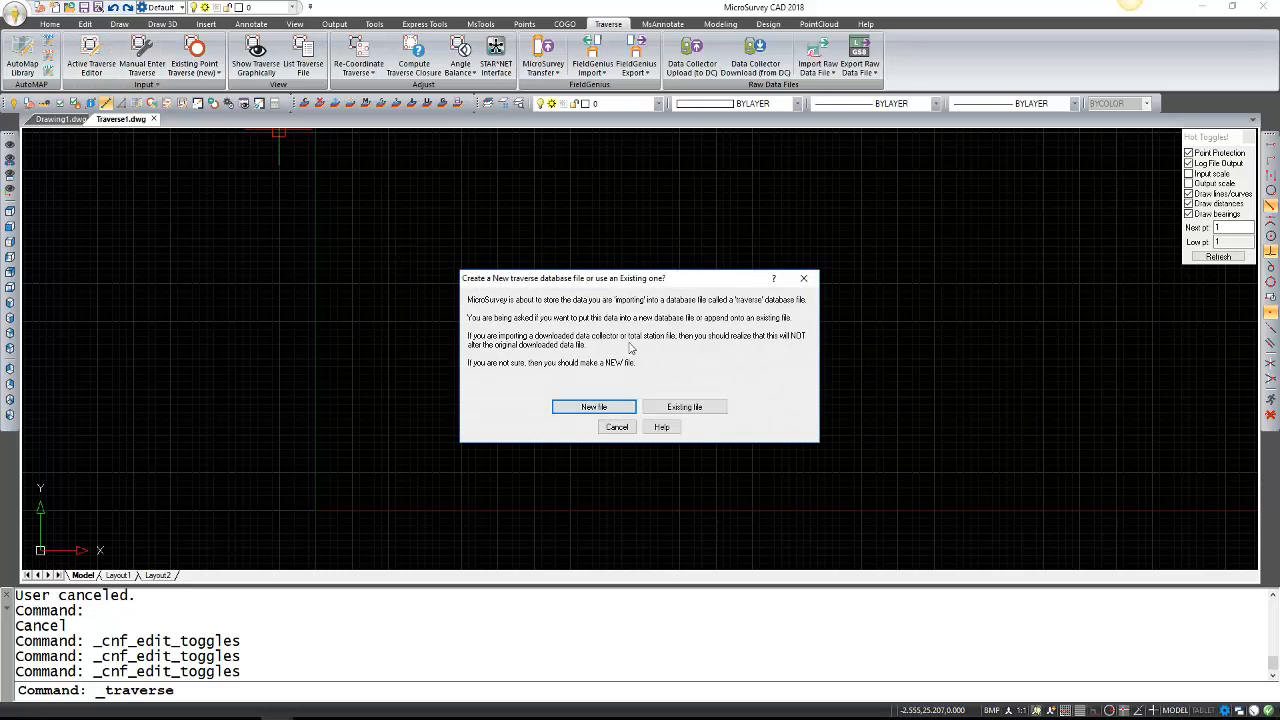
{"action": "left_click", "coordinate": [600, 410]}
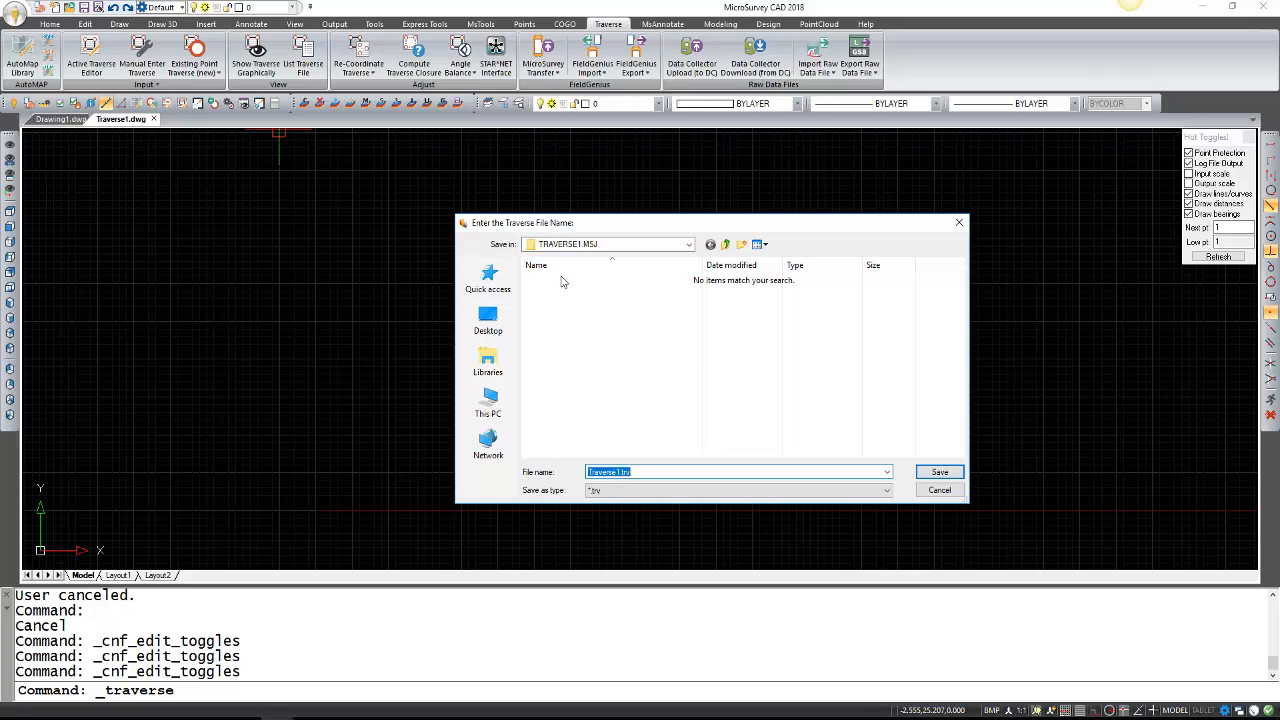
{"action": "left_click", "coordinate": [942, 472]}
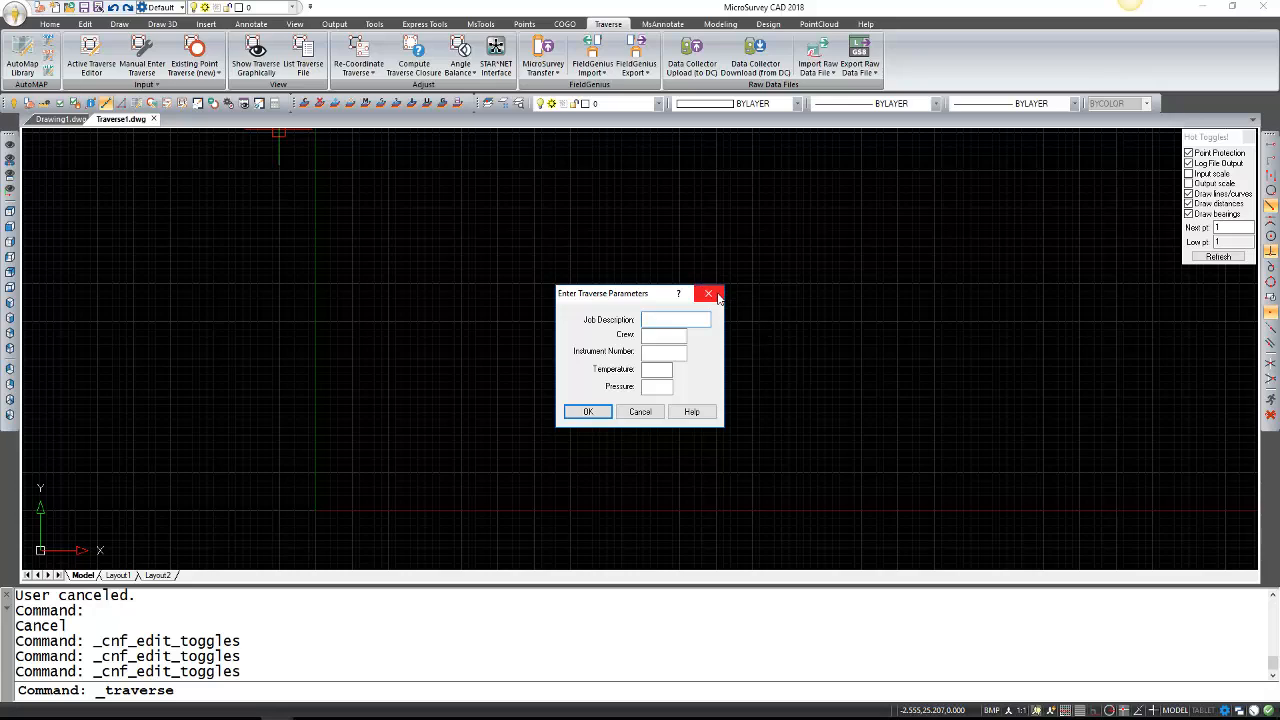
{"action": "left_click", "coordinate": [640, 412]}
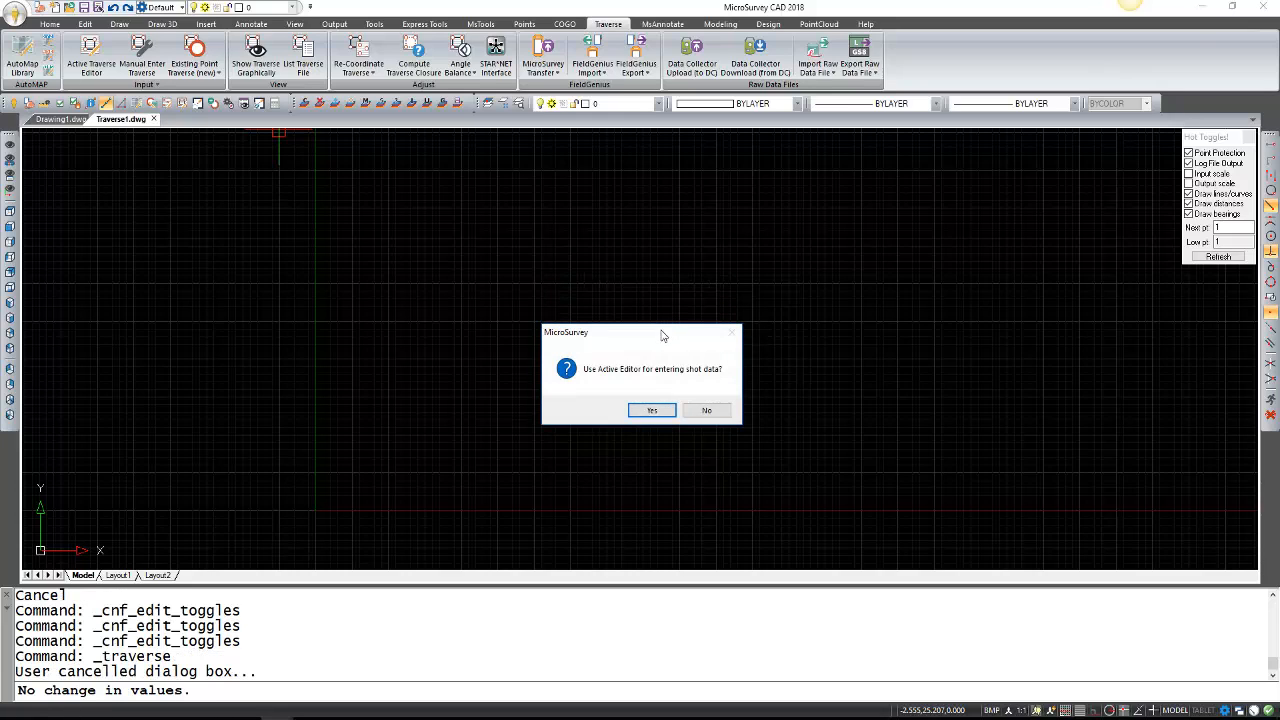
Decline the Active Editor and choose dialog-box entry for the shot data.
{"action": "left_click_drag", "start_coordinate": [661, 335], "coordinate": [655, 329]}
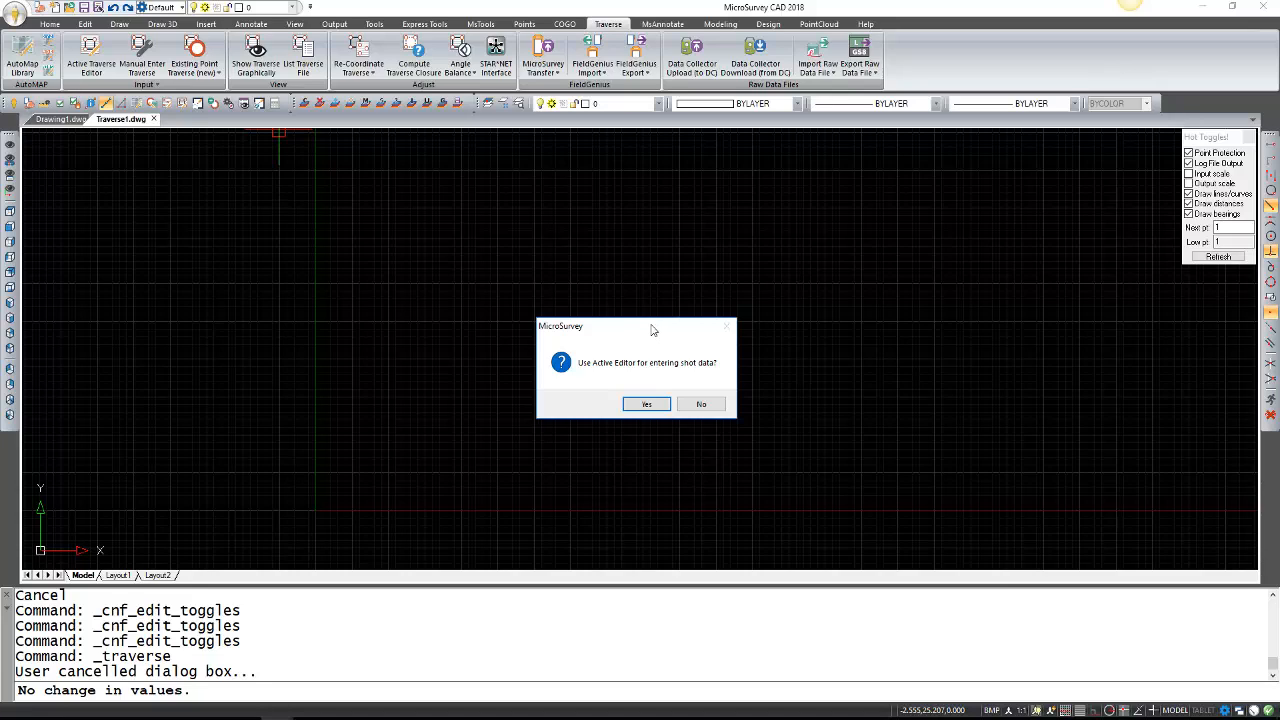
{"action": "left_click", "coordinate": [703, 406]}
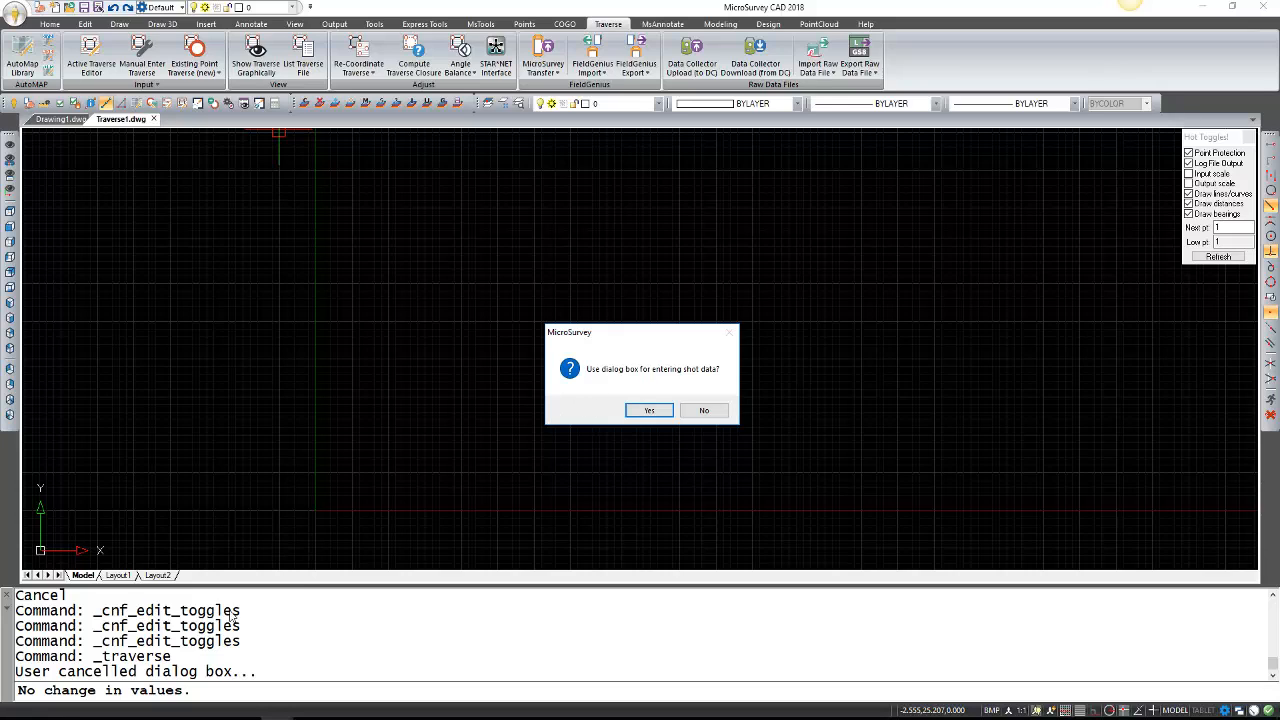
{"action": "left_click", "coordinate": [642, 409]}
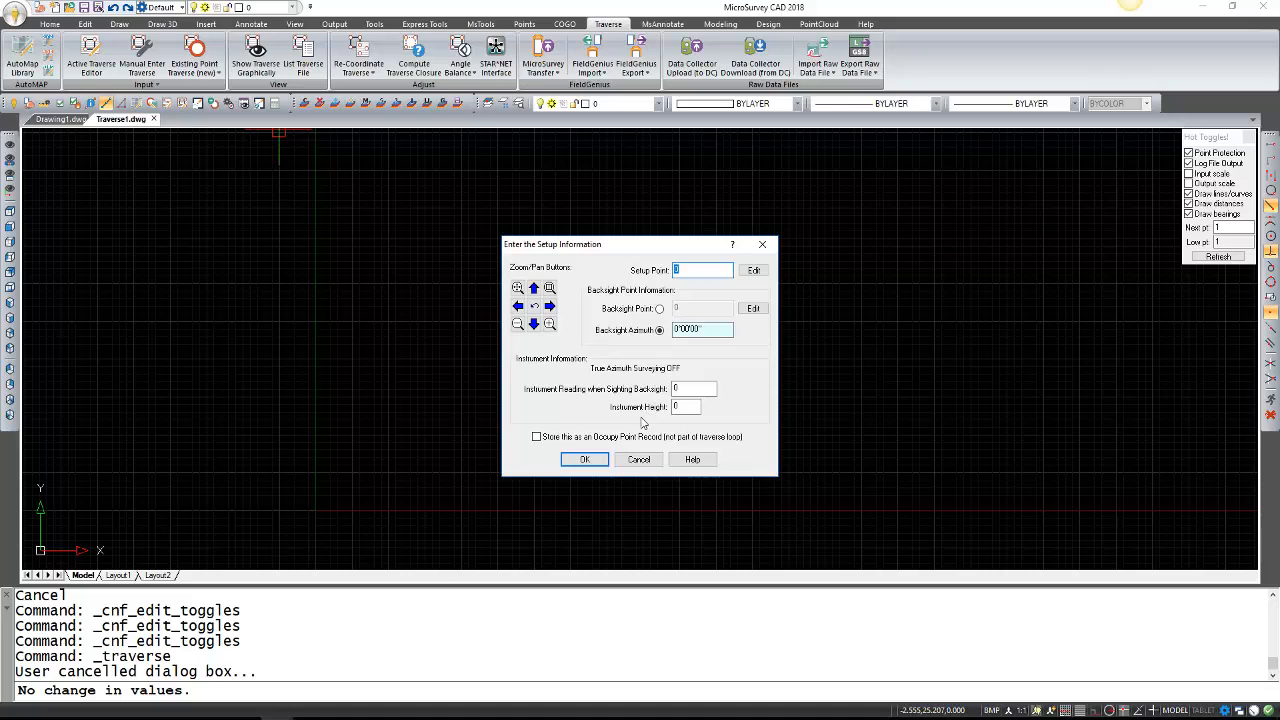
Enter setup point 2 and use backsight point 1 instead of an azimuth.
{"action": "mouse_move", "coordinate": [635, 255]}
{"action": "left_mouse_down"}
{"action": "mouse_move", "coordinate": [622, 233]}
{"action": "mouse_move", "coordinate": [652, 254]}
{"action": "left_mouse_up"}
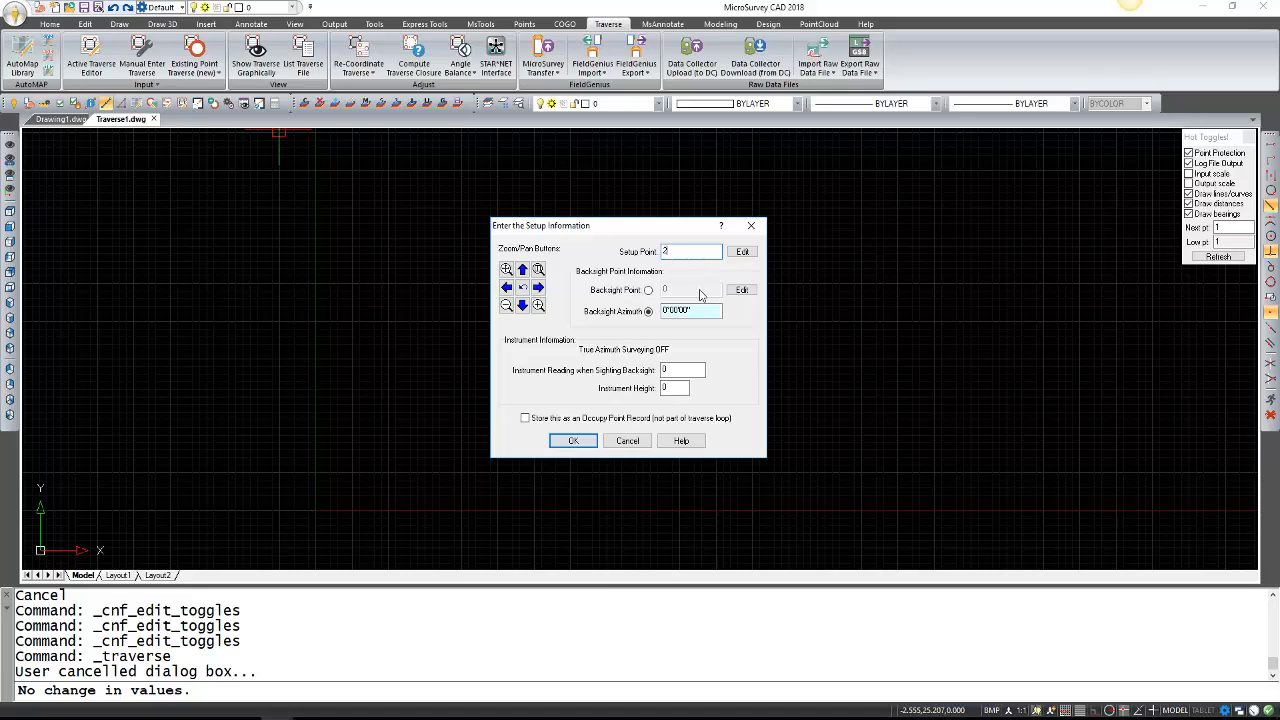
{"action": "left_click", "coordinate": [649, 290]}
{"action": "left_click_drag", "start_coordinate": [676, 293], "coordinate": [652, 290]}
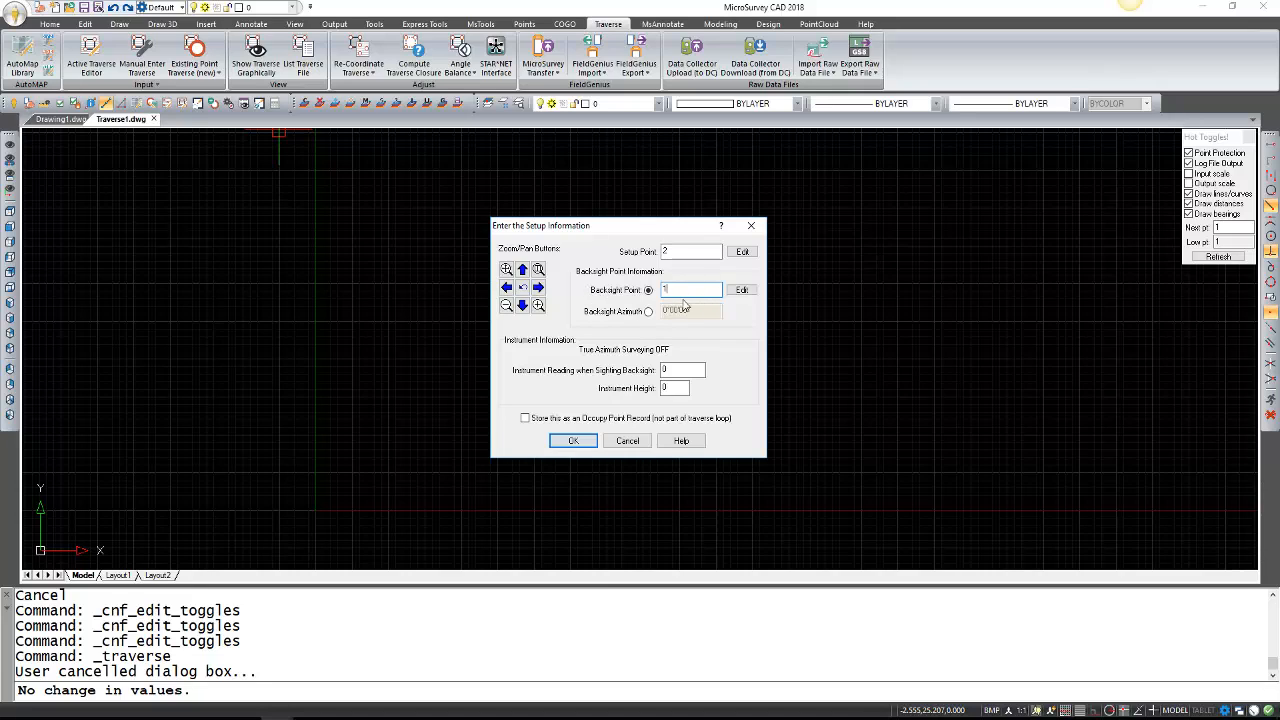
Give points 2 (PIN) and 1 (POST) their Northing, Easting and descriptions, then confirm the setup.
{"action": "left_click", "coordinate": [738, 253]}
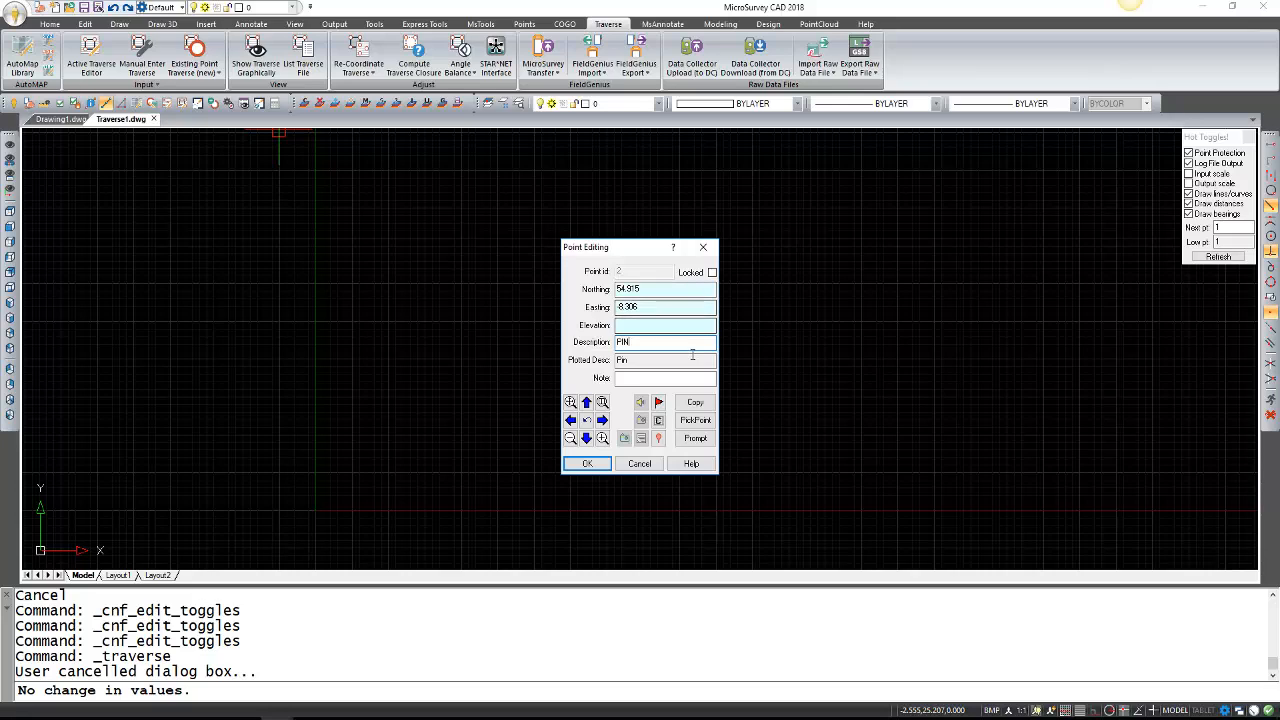
{"action": "left_click", "coordinate": [598, 467]}
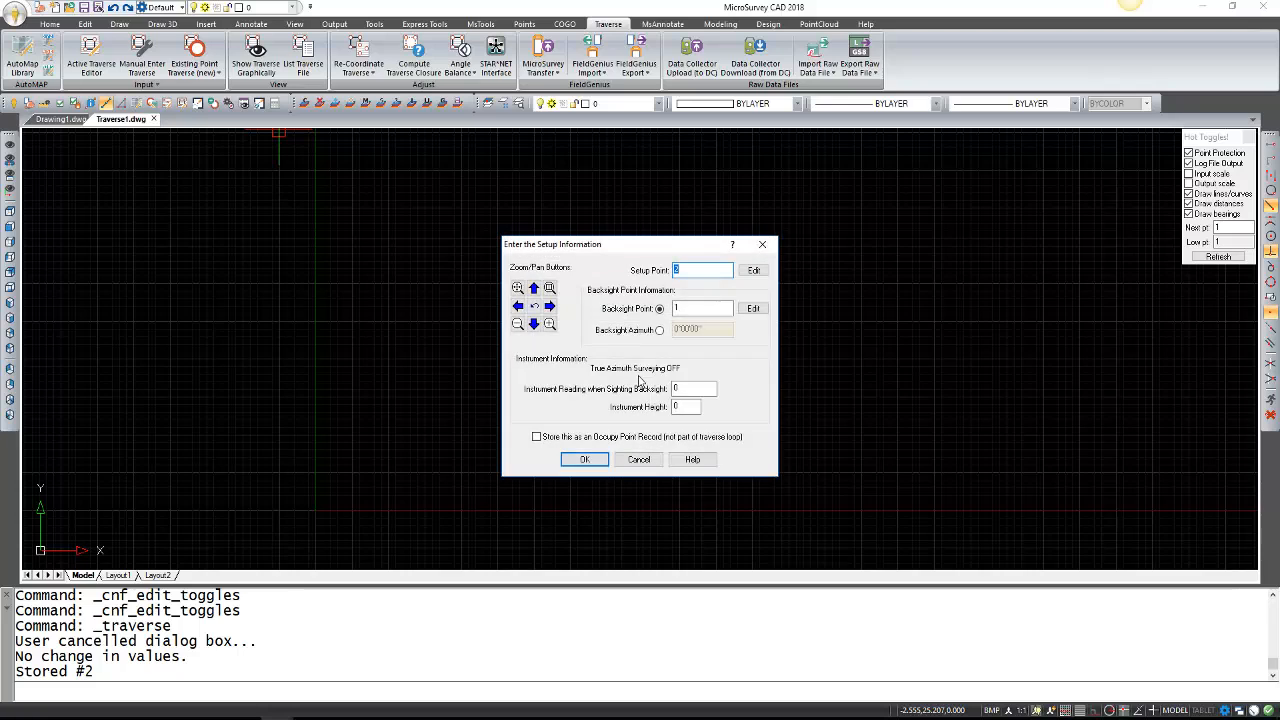
{"action": "left_click", "coordinate": [751, 309]}
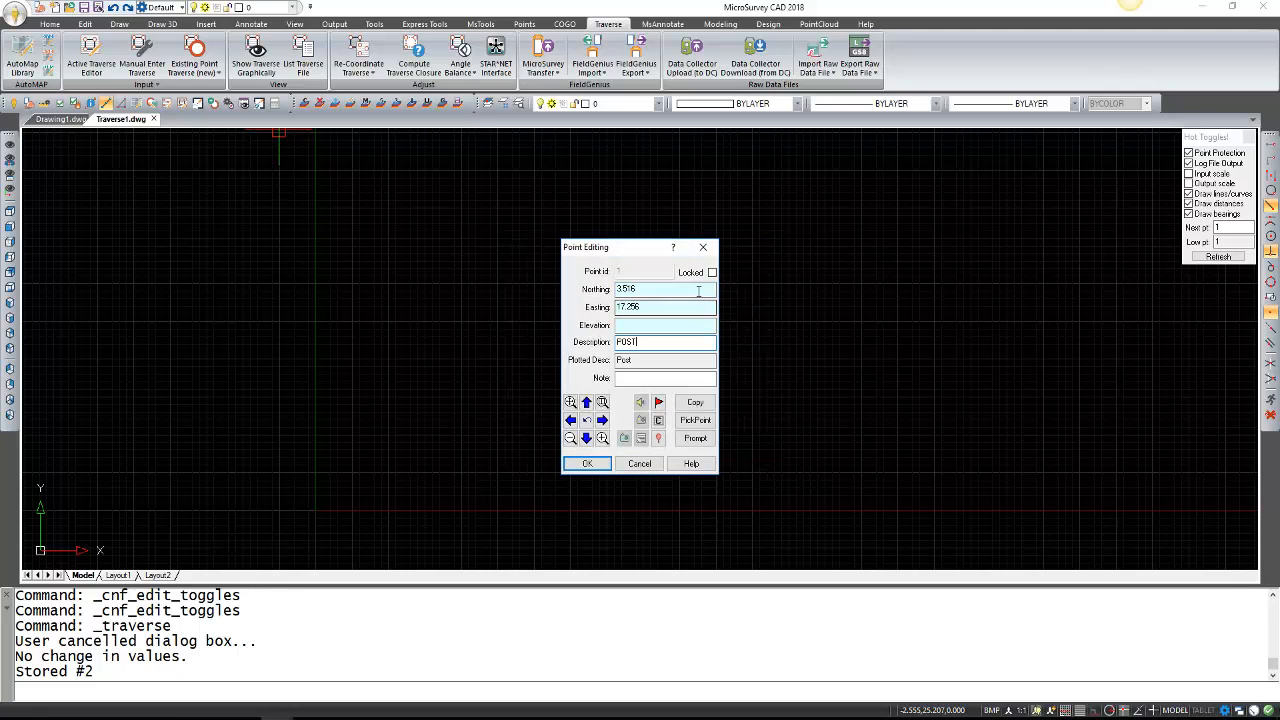
{"action": "left_click", "coordinate": [603, 462]}
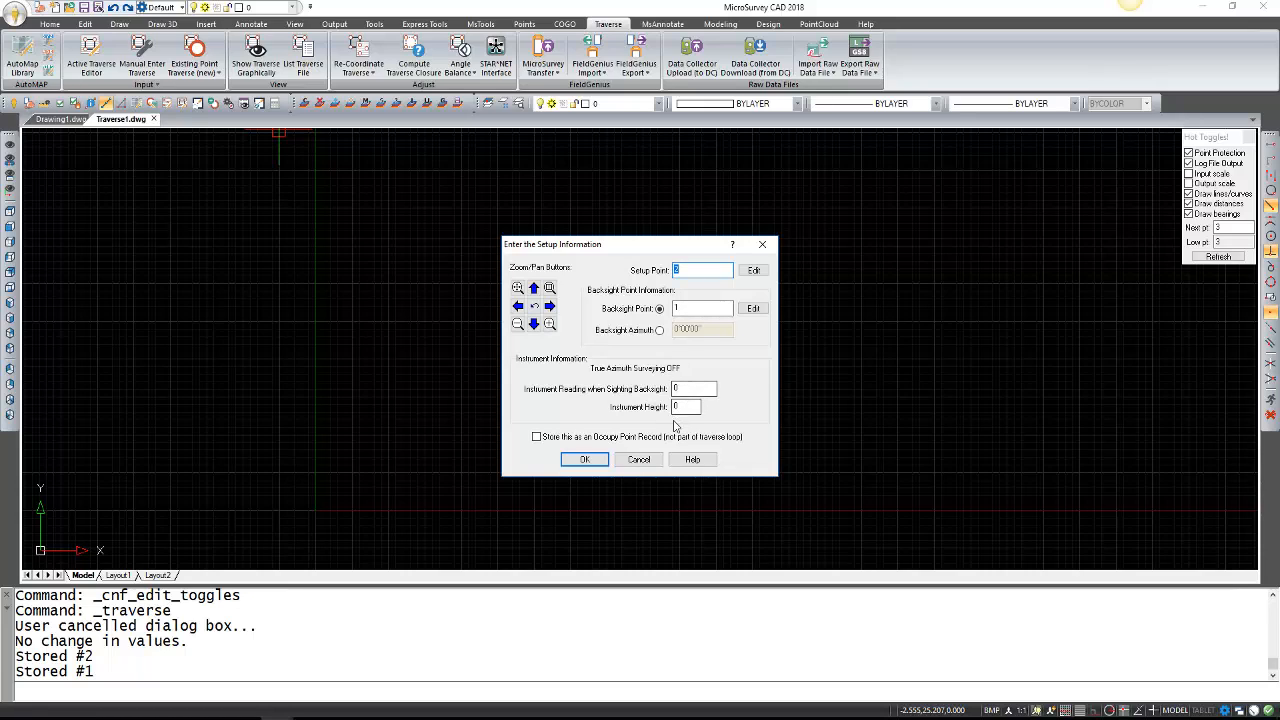
{"action": "left_click", "coordinate": [587, 459]}
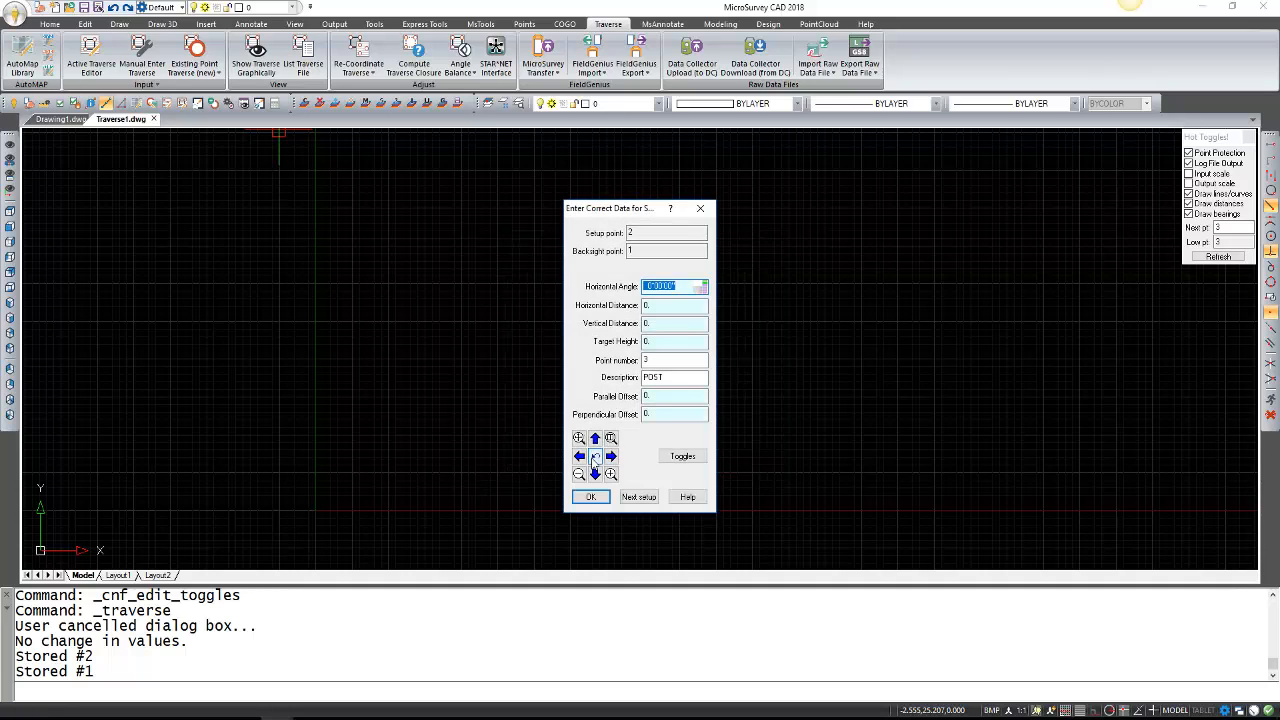
Shoot point 10 as POST at angle 328.3812, distance 30.917, and accept its coordinates.
{"action": "left_click", "coordinate": [688, 288]}
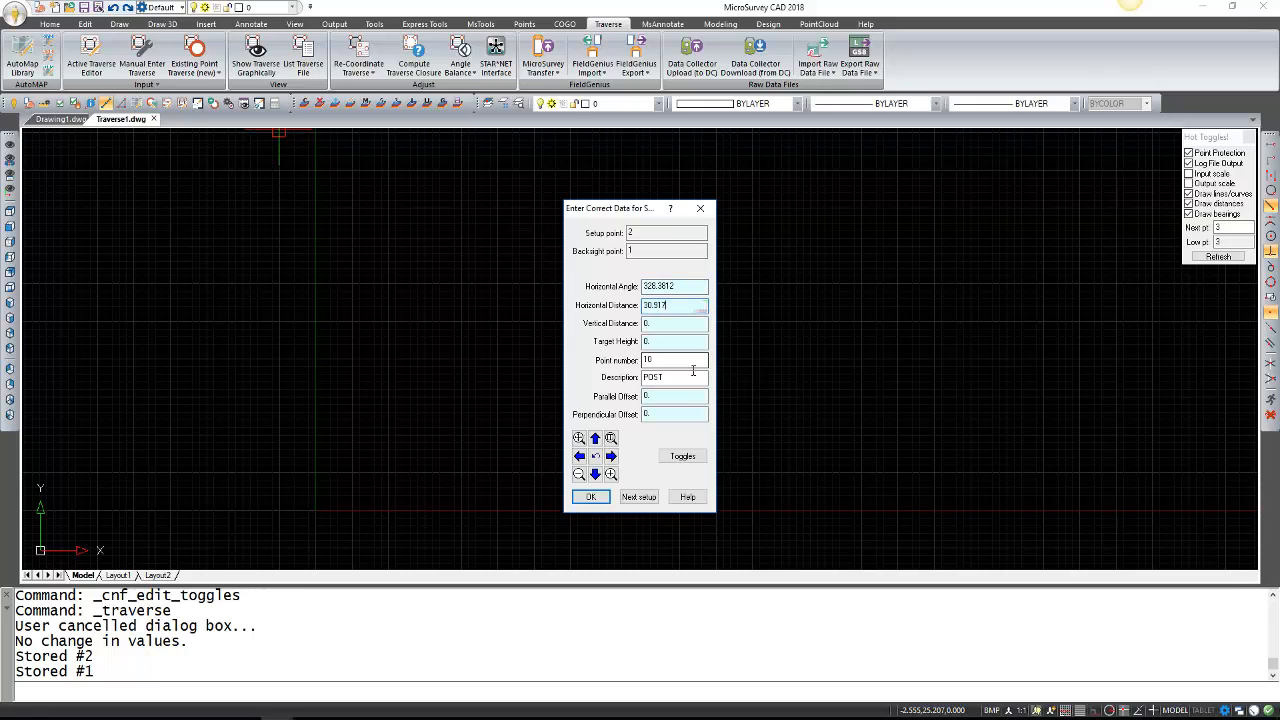
{"action": "left_click", "coordinate": [687, 290]}
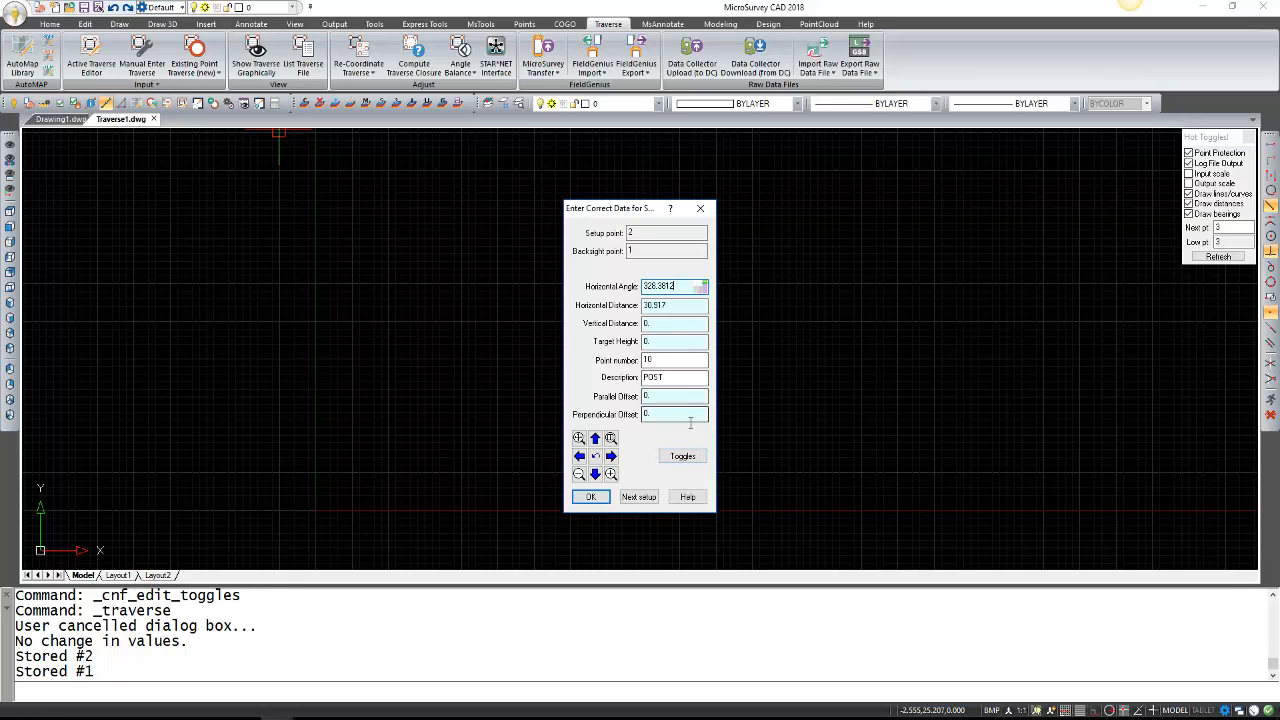
{"action": "left_click", "coordinate": [592, 497]}
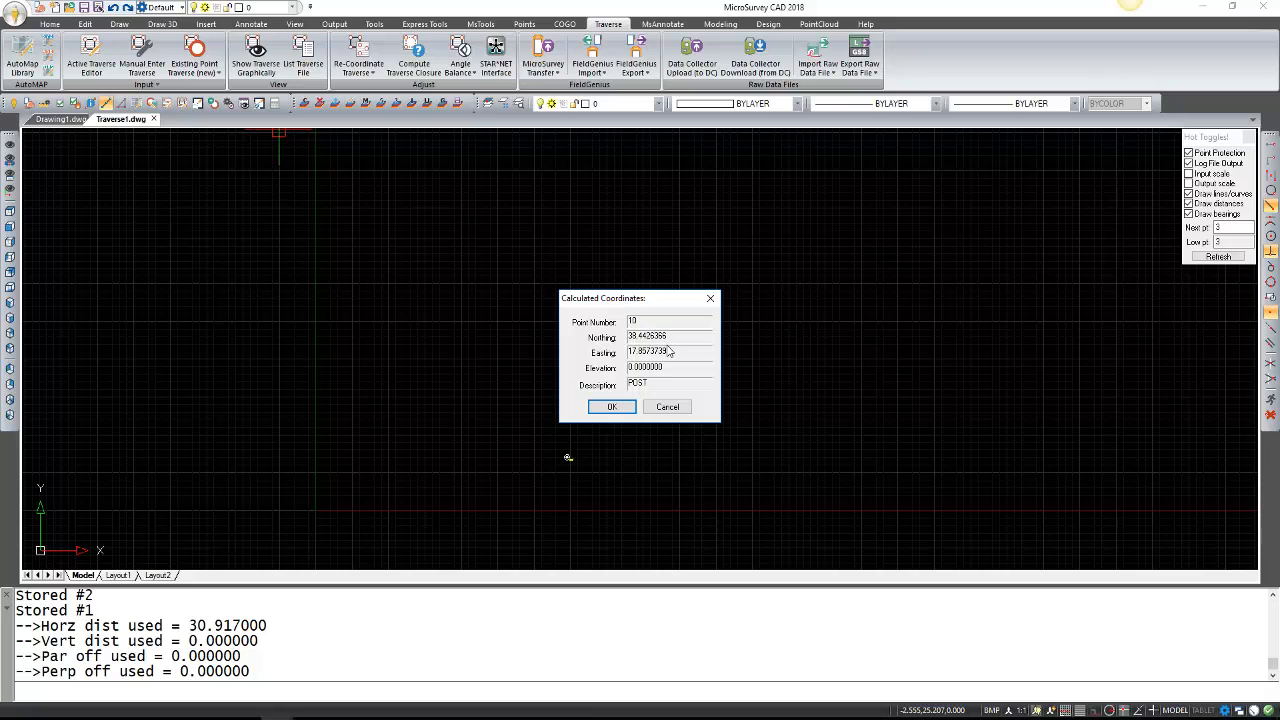
{"action": "left_click", "coordinate": [612, 407]}
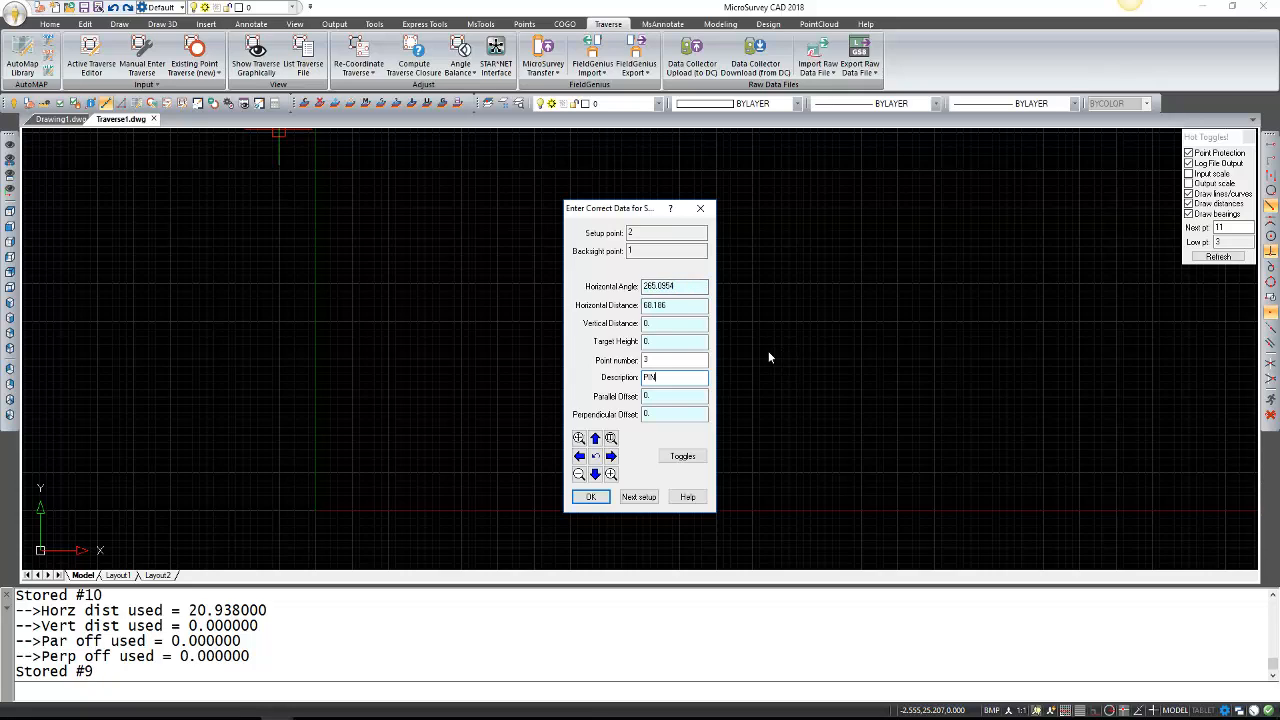
Enter and accept the shot for point 3 from setup 2.
{"action": "left_click", "coordinate": [695, 305]}
{"action": "left_click", "coordinate": [591, 497]}
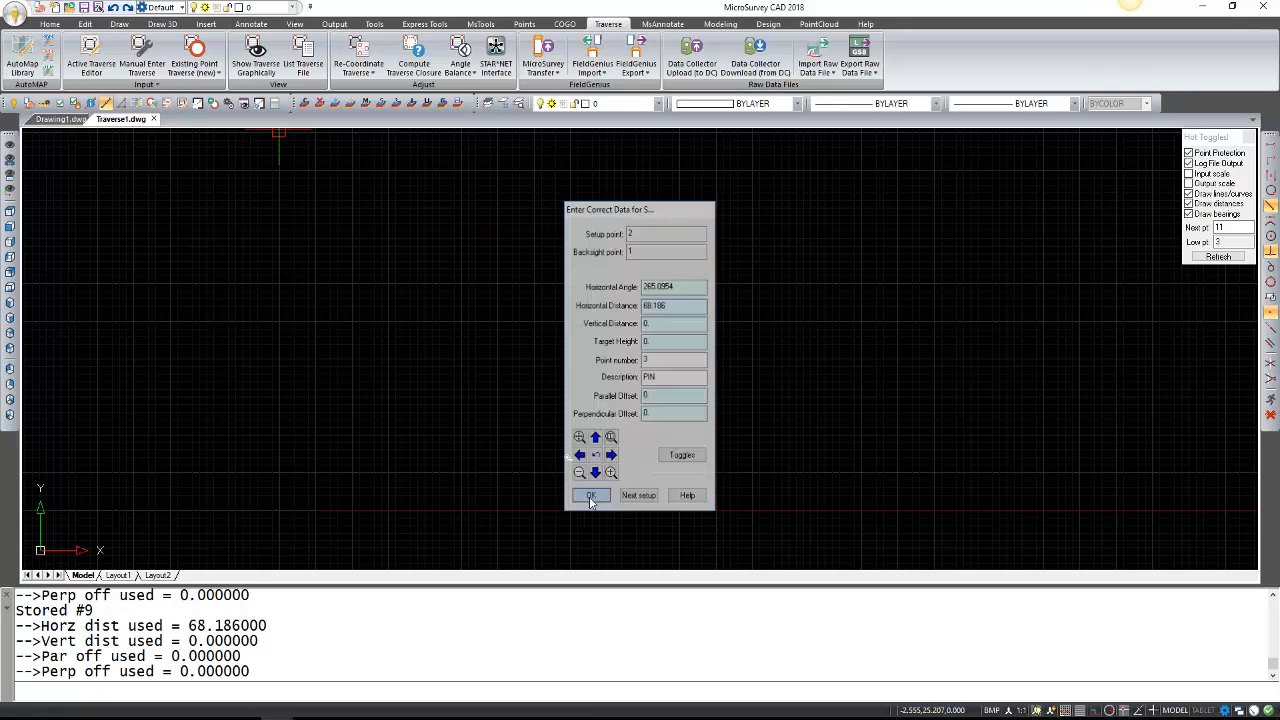
{"action": "left_click", "coordinate": [612, 407]}
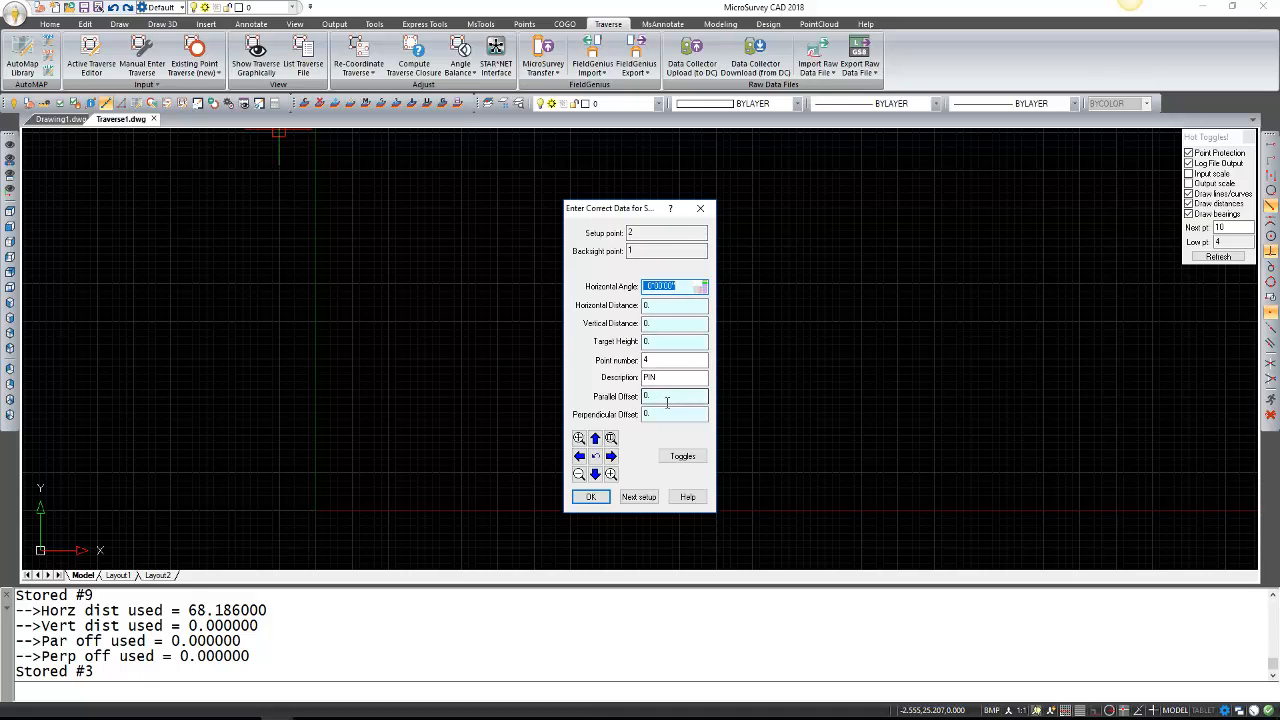
Begin a new setup at point 3 with backsight point 2.
{"action": "left_click", "coordinate": [637, 497]}
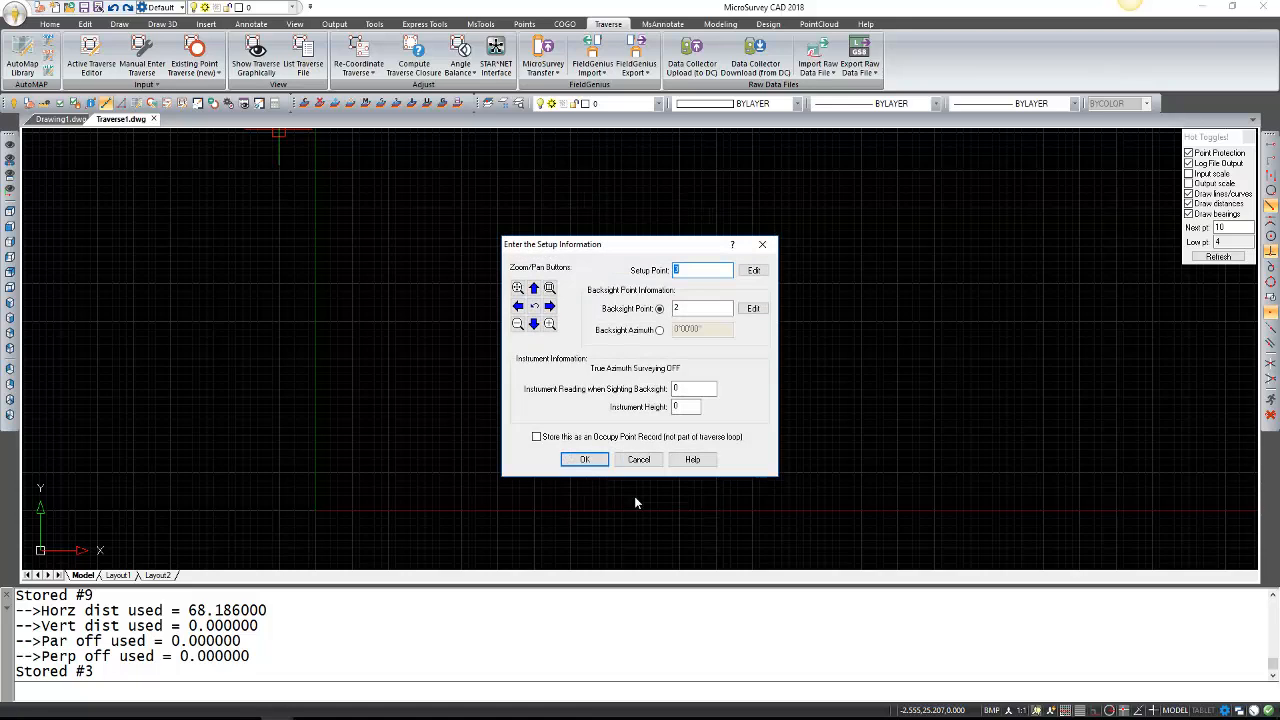
{"action": "left_click", "coordinate": [702, 276]}
{"action": "left_click", "coordinate": [703, 311]}
{"action": "left_click", "coordinate": [587, 461]}
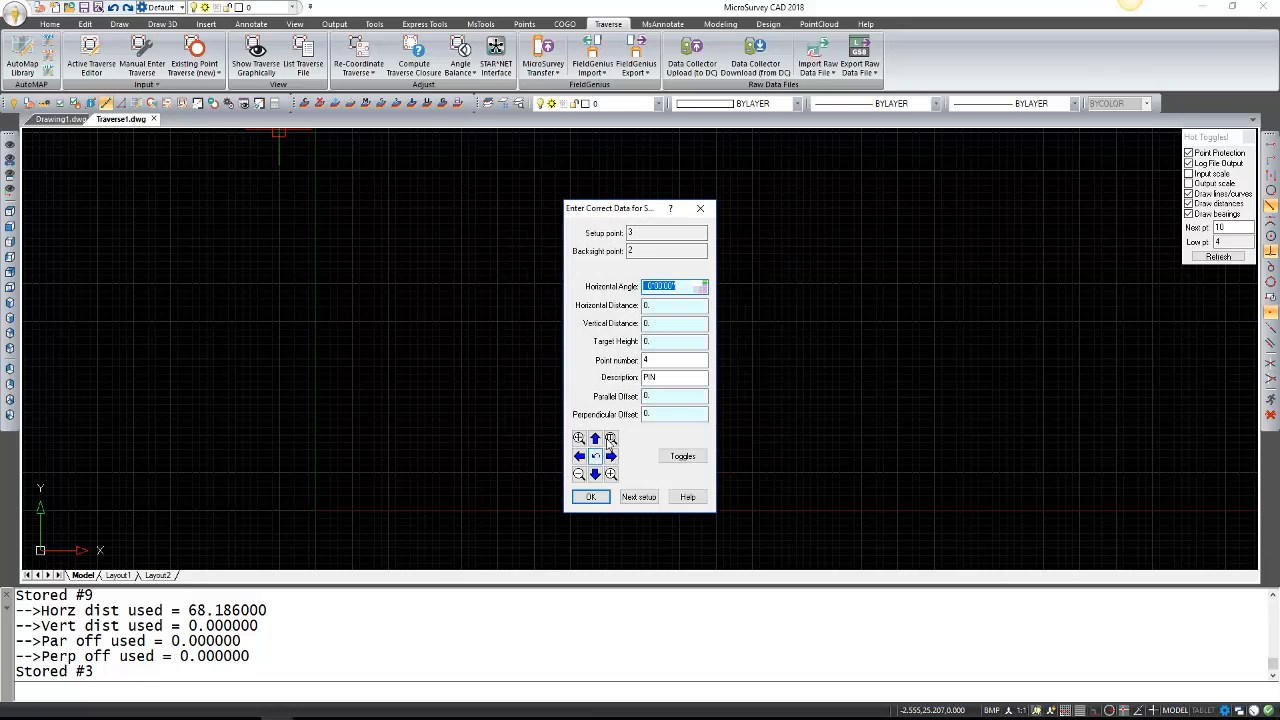
Record the shots through point 5 (PIN, 34.561) and end traverse entry.
{"action": "left_click", "coordinate": [685, 288]}
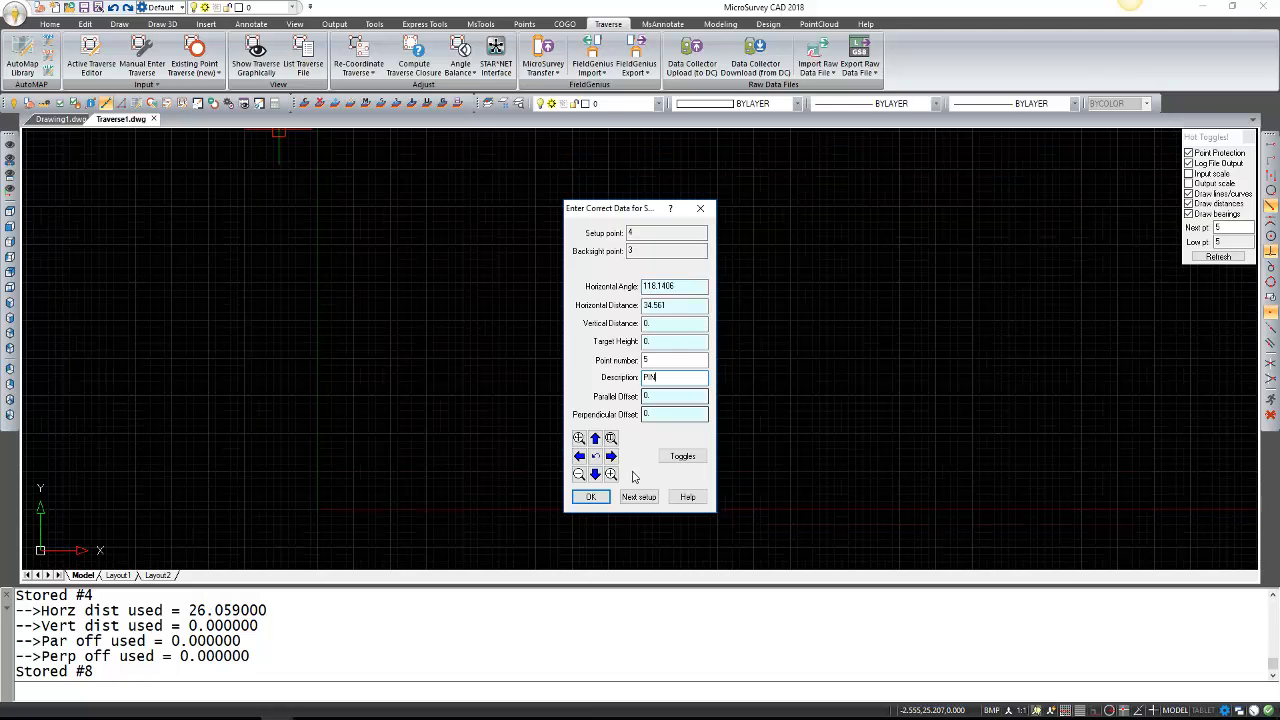
{"action": "left_click", "coordinate": [598, 500]}
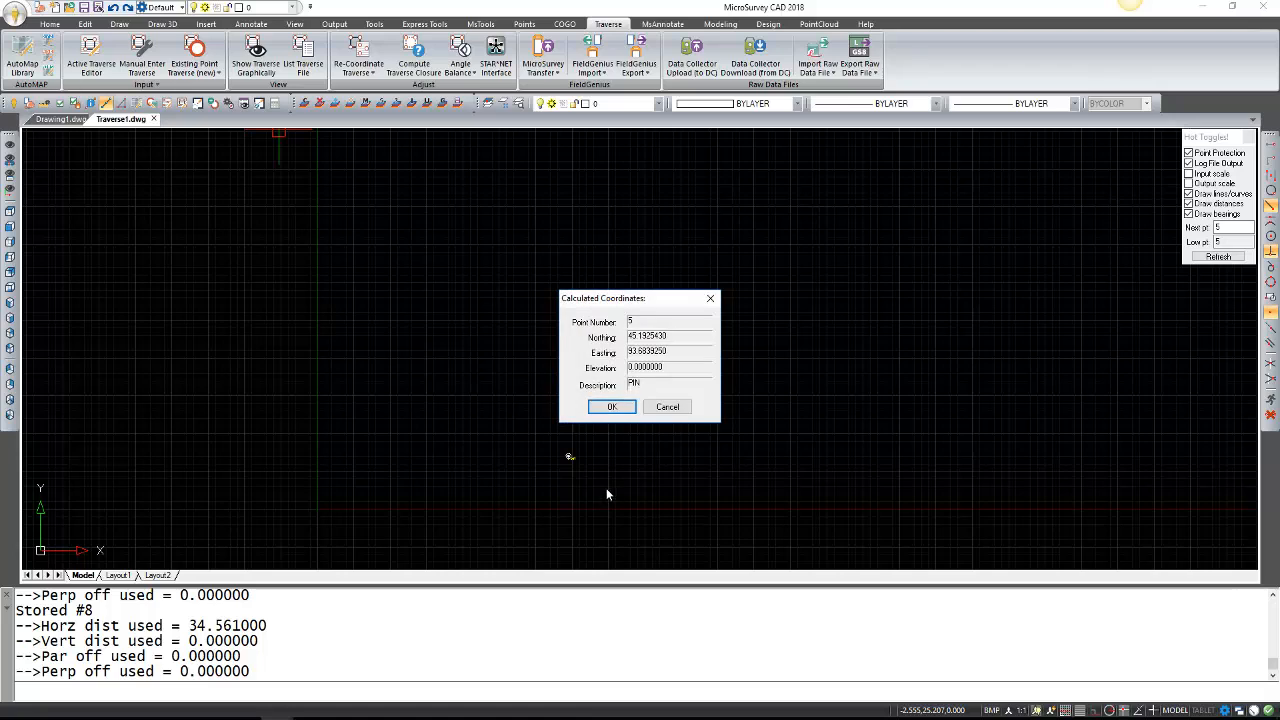
{"action": "left_click", "coordinate": [611, 410]}
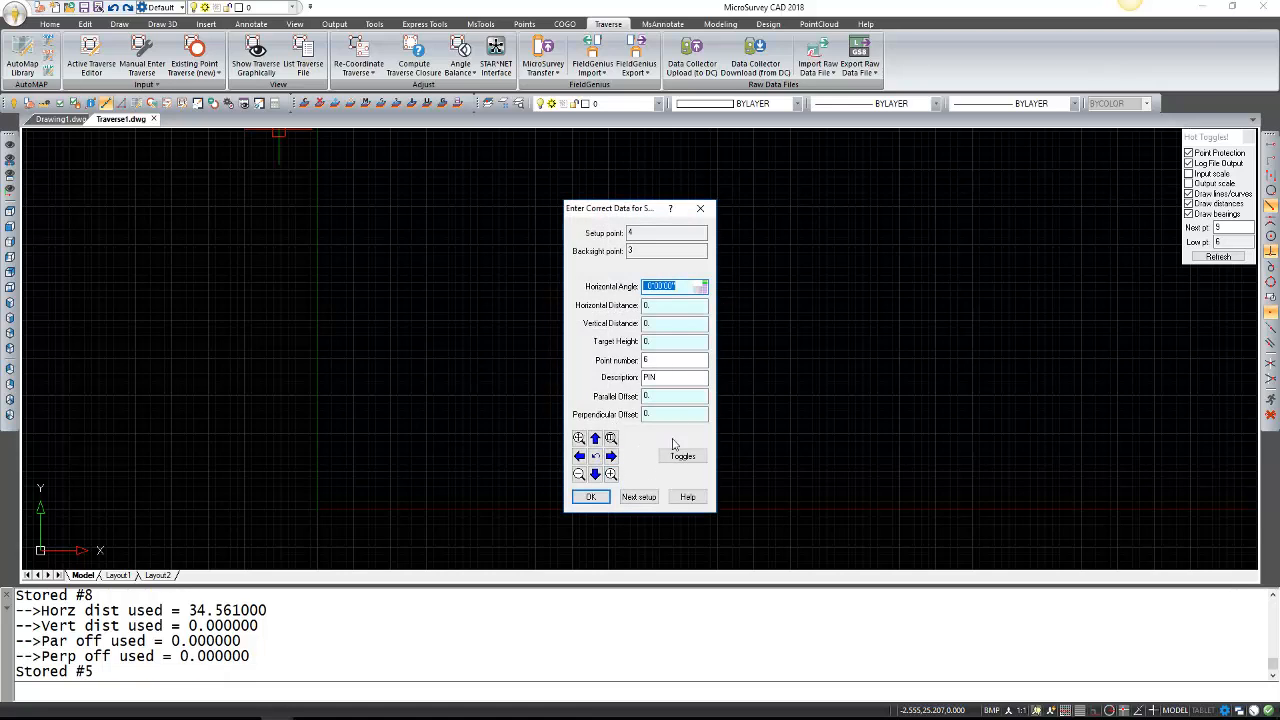
{"action": "left_click", "coordinate": [703, 211]}
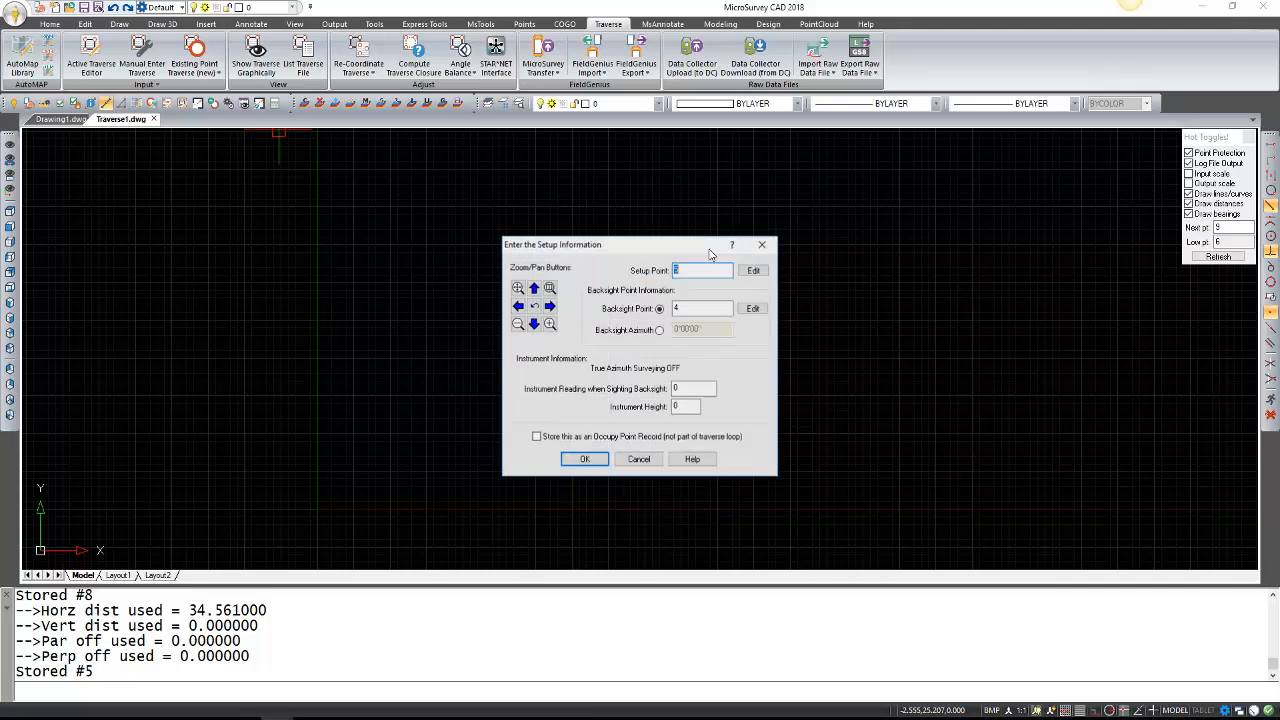
{"action": "left_click", "coordinate": [761, 246]}
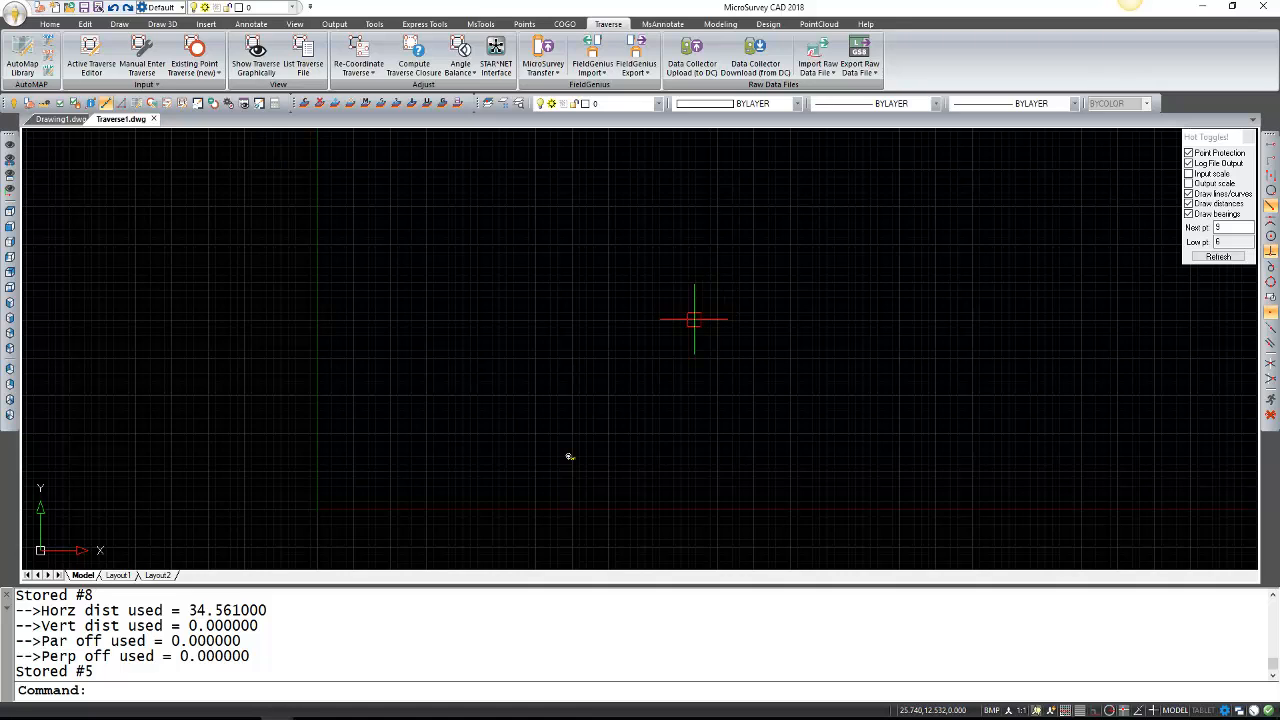
Run Zoom Extents (Z, E) so all traverse points fit in the view.
{"action": "middle_click_drag", "start_coordinate": [675, 338], "coordinate": [697, 314]}
{"action": "type", "text": "Z"}
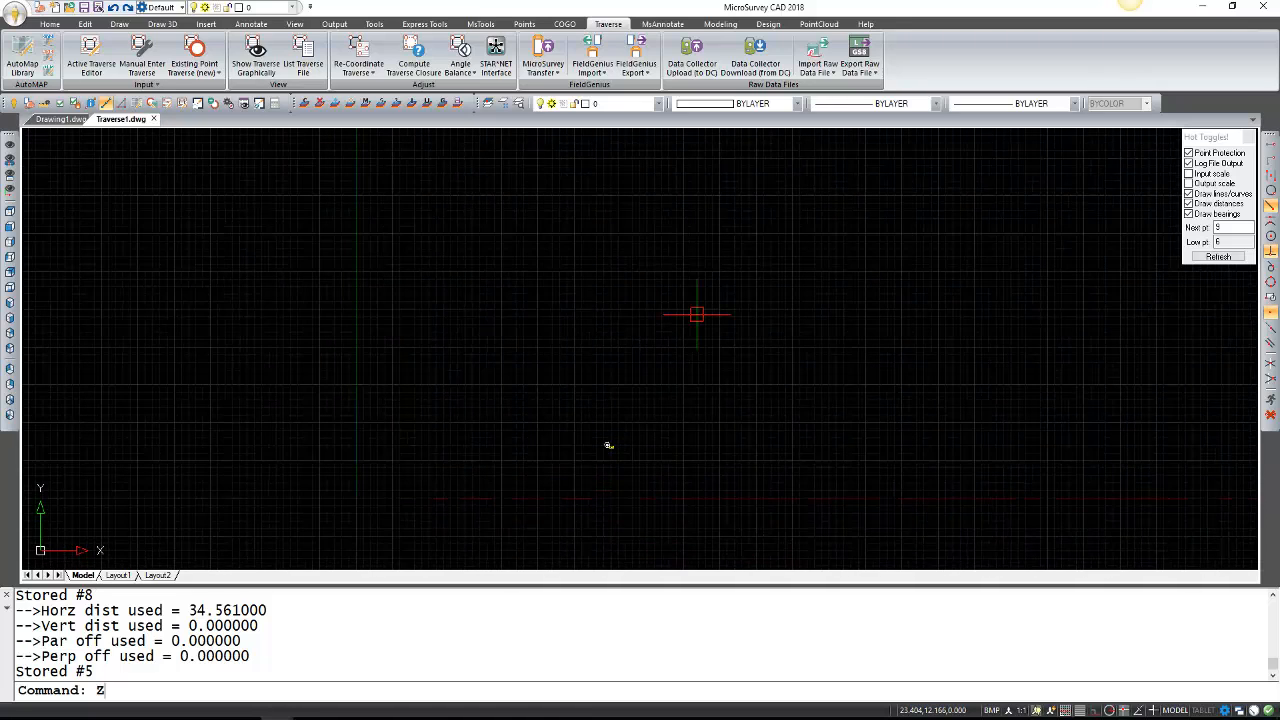
{"action": "key", "text": "Return"}
{"action": "type", "text": "E"}
{"action": "key", "text": "Return"}
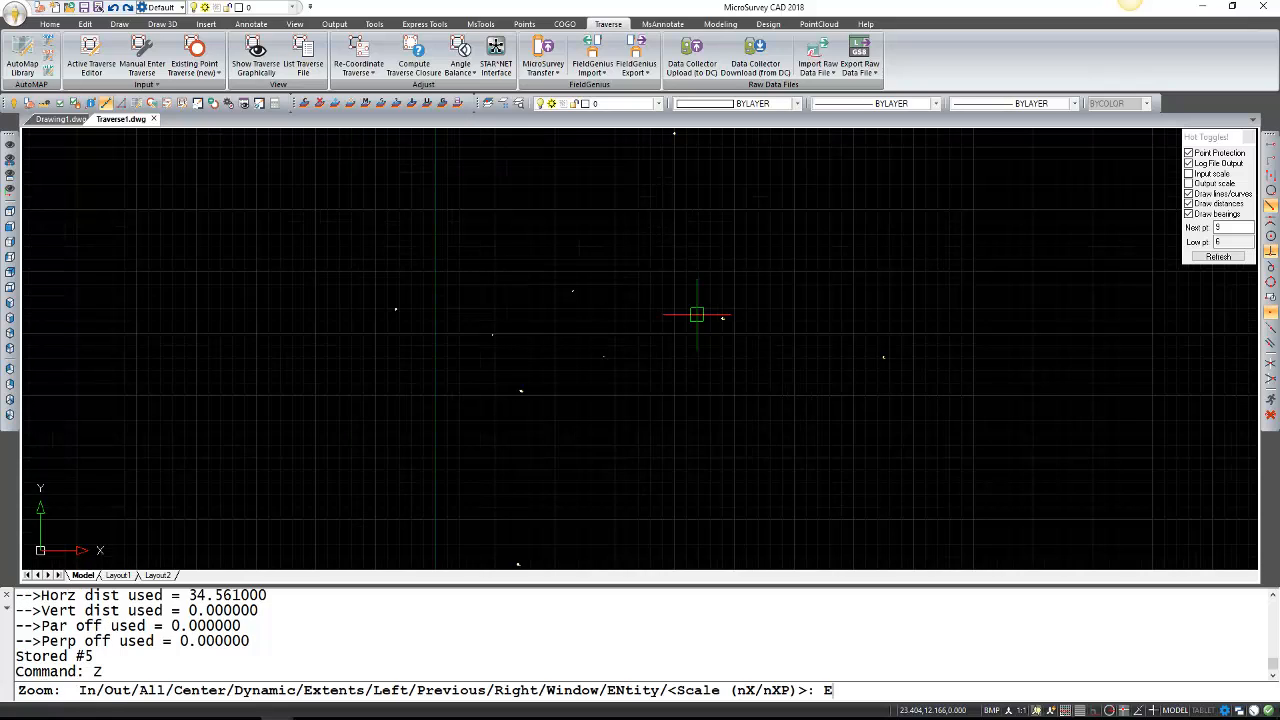
{"action": "key", "text": "Return"}
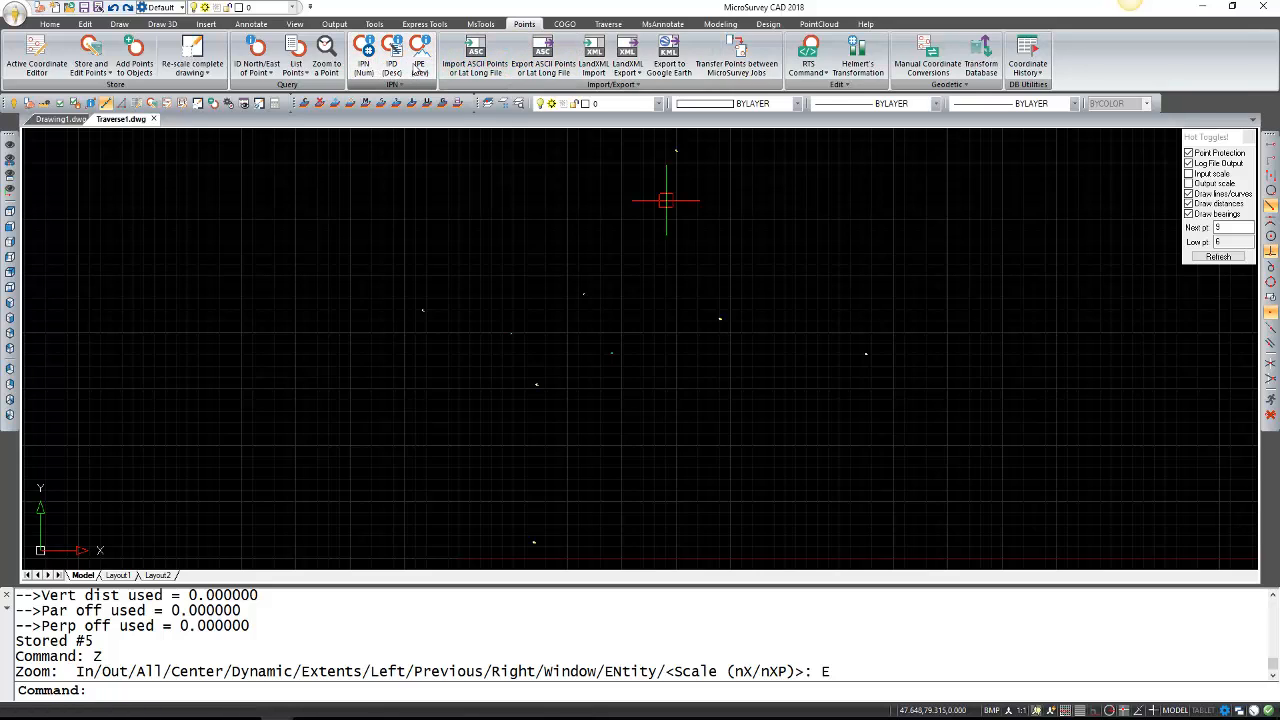
Label the points with IPN numbers and IPD PIN/POST descriptions.
{"action": "left_click", "coordinate": [363, 58]}
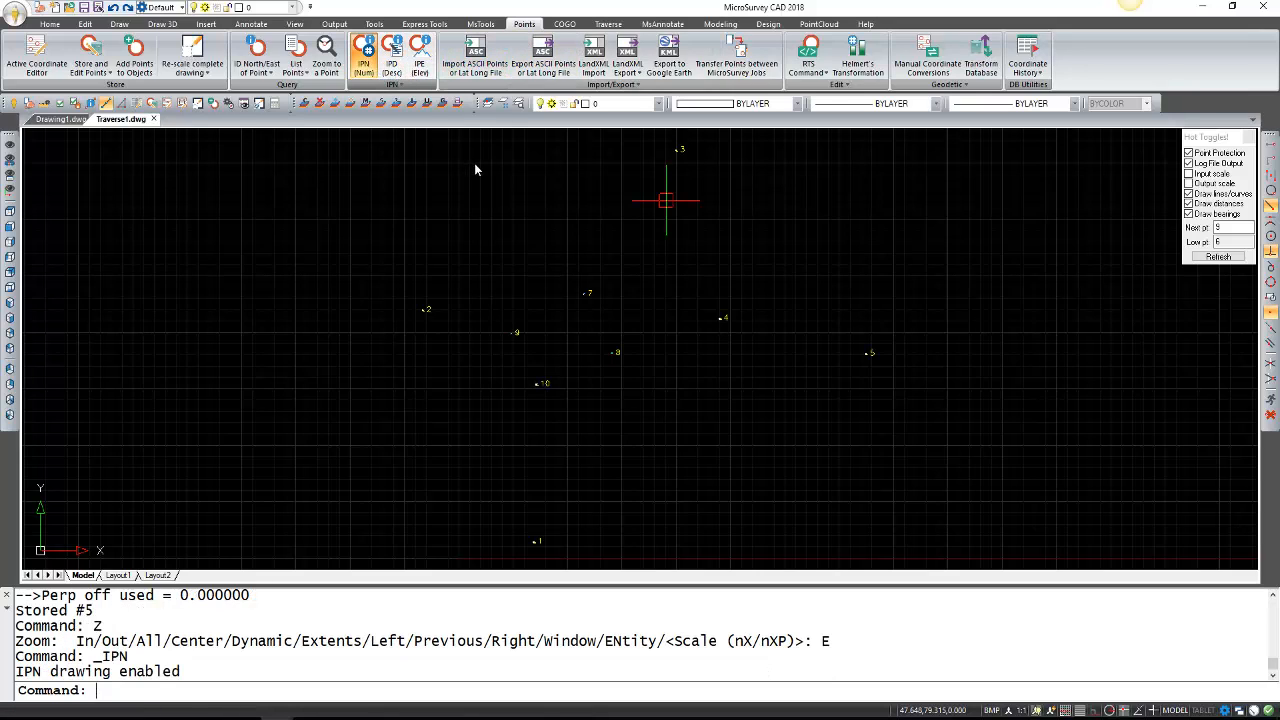
{"action": "left_click", "coordinate": [391, 58]}
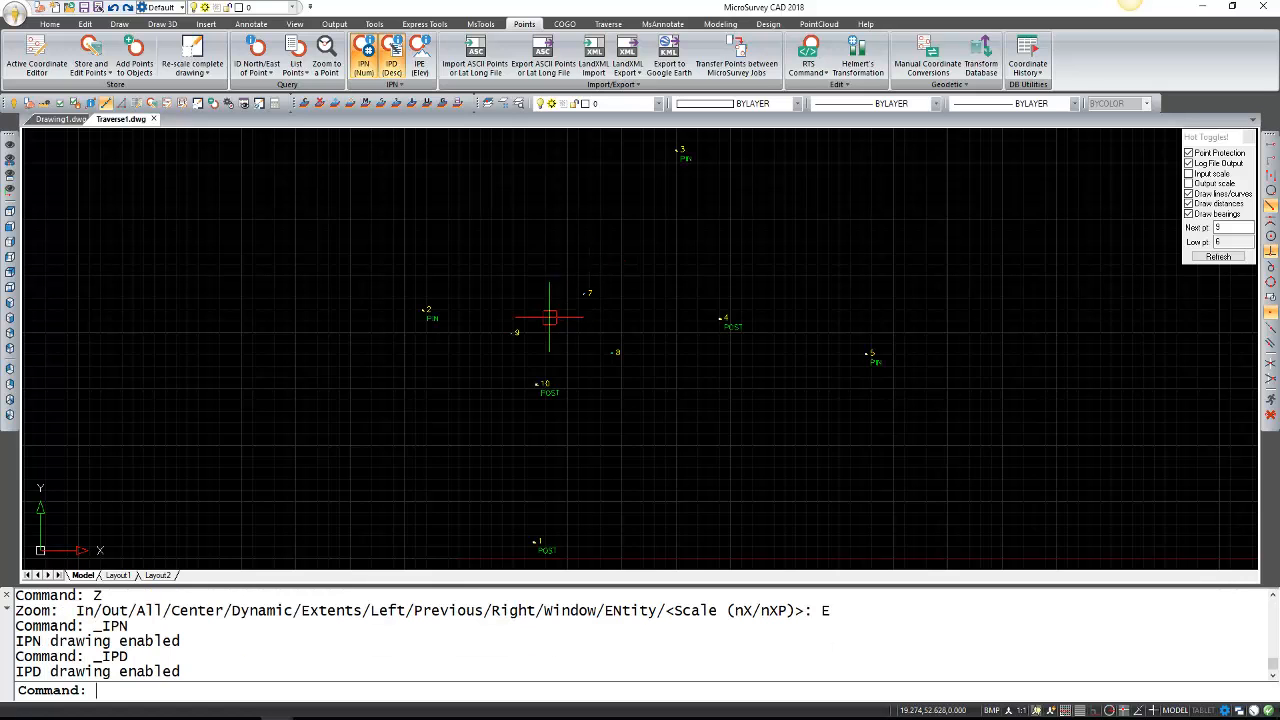
{"action": "middle_click_drag", "start_coordinate": [677, 391], "coordinate": [654, 368]}
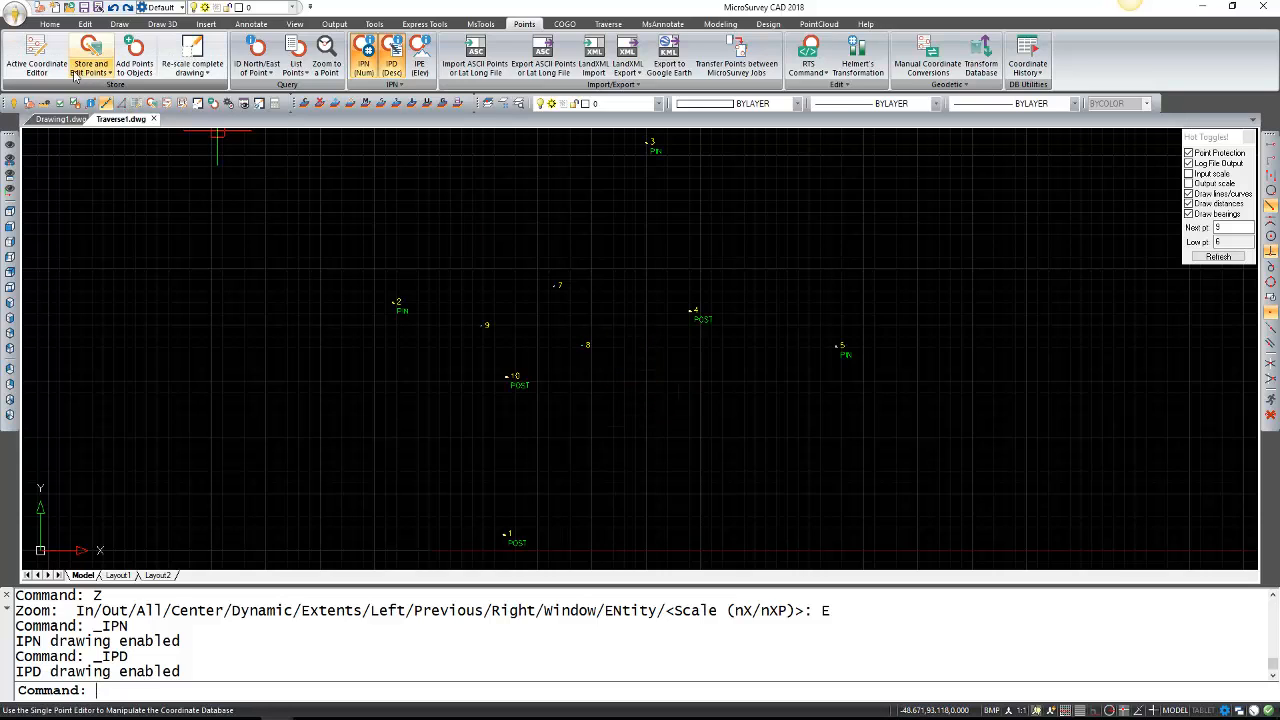
{"action": "left_click", "coordinate": [600, 26]}
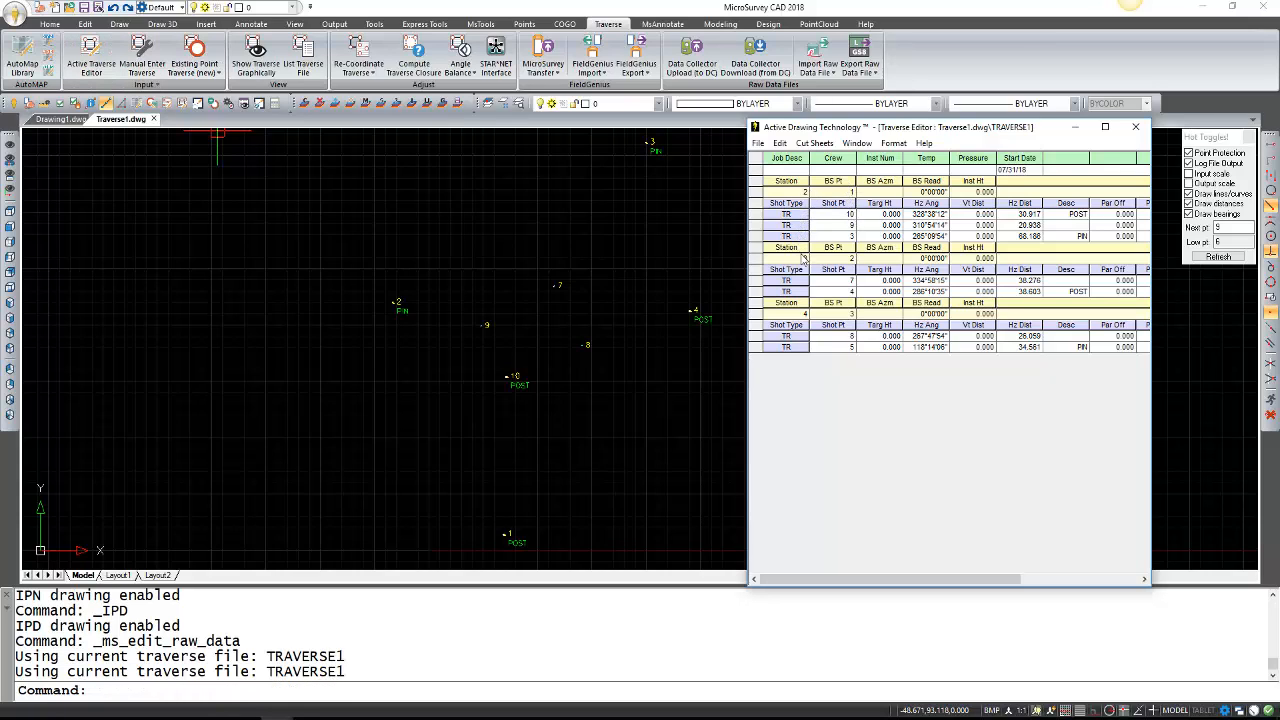
{"action": "left_click", "coordinate": [1135, 127]}
{"action": "middle_click_drag", "start_coordinate": [607, 363], "coordinate": [595, 355]}
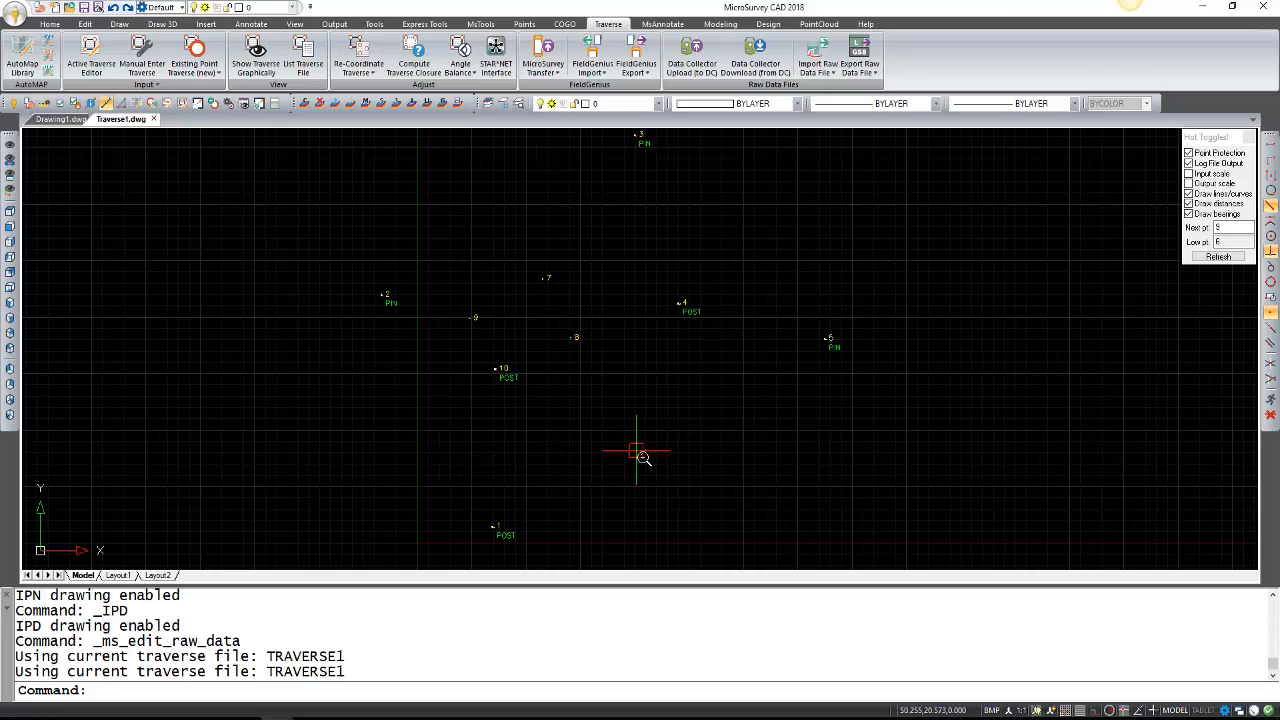
{"action": "scroll", "coordinate": [640, 432], "scroll_direction": "down", "scroll_amount": 3}
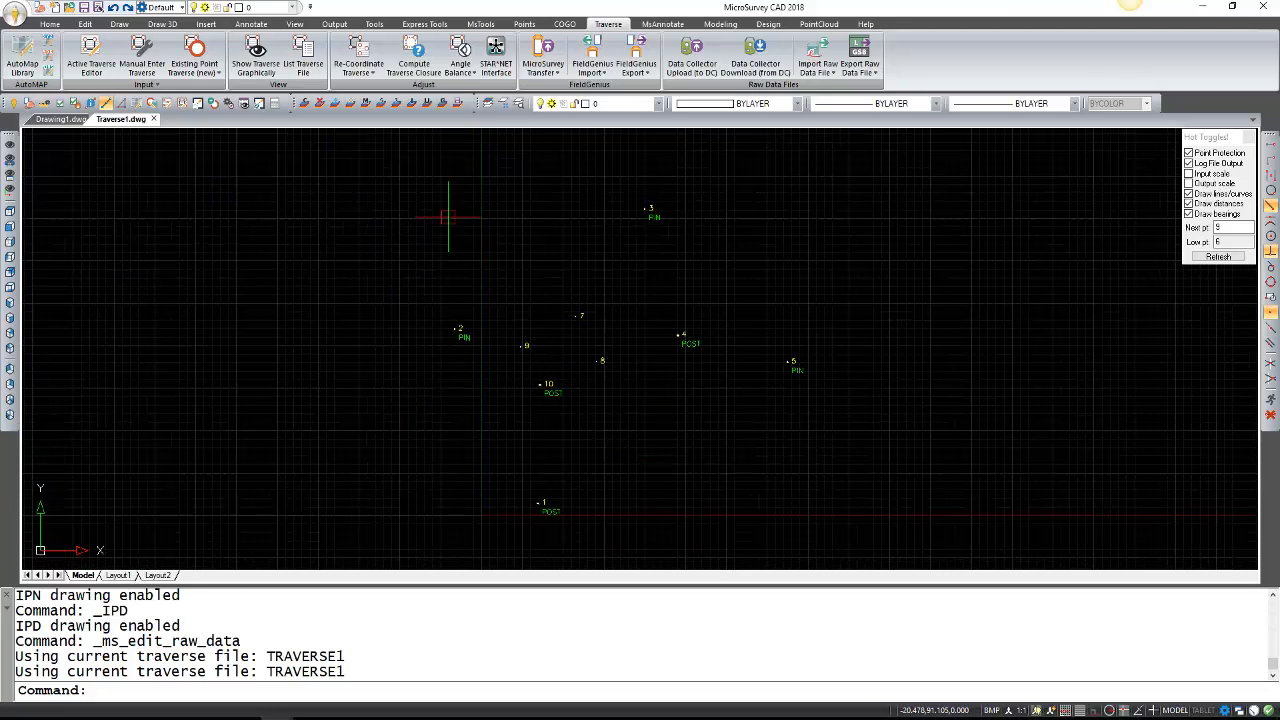
Preview the traverse graphic from the stored shots, then zoom and pan to centre points 1–10.
{"action": "left_click", "coordinate": [273, 72]}
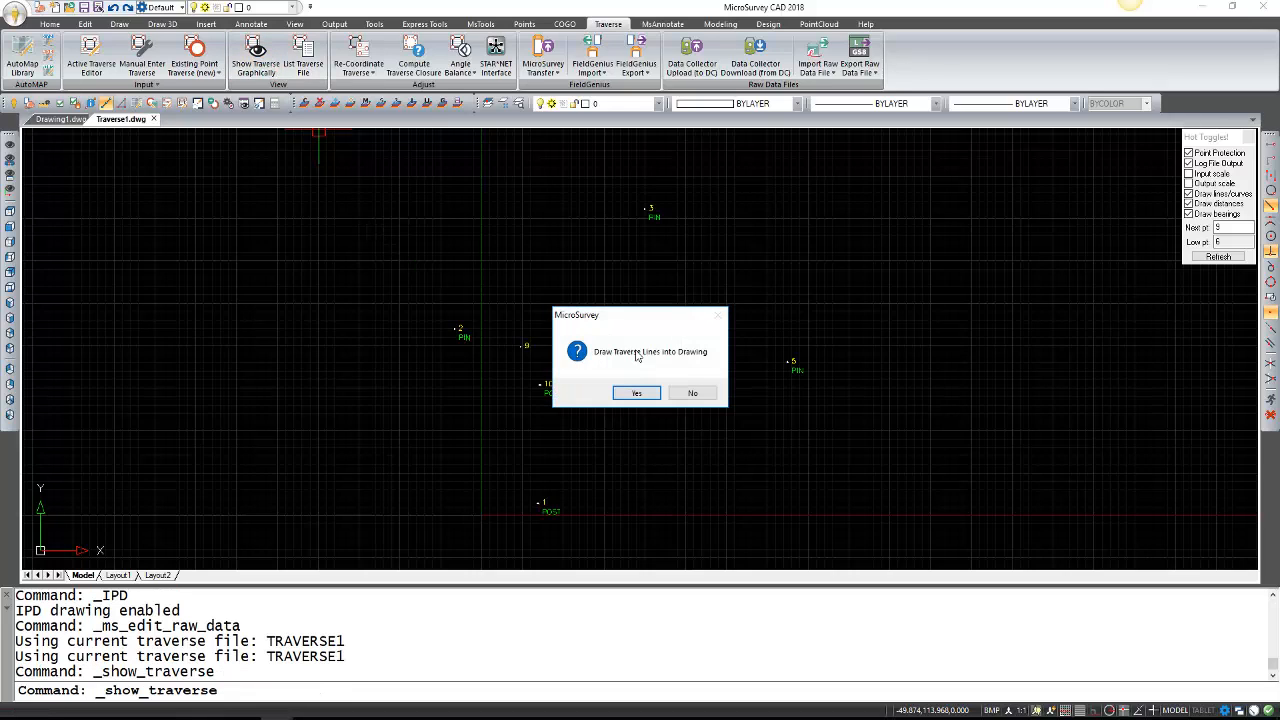
{"action": "left_click", "coordinate": [685, 394]}
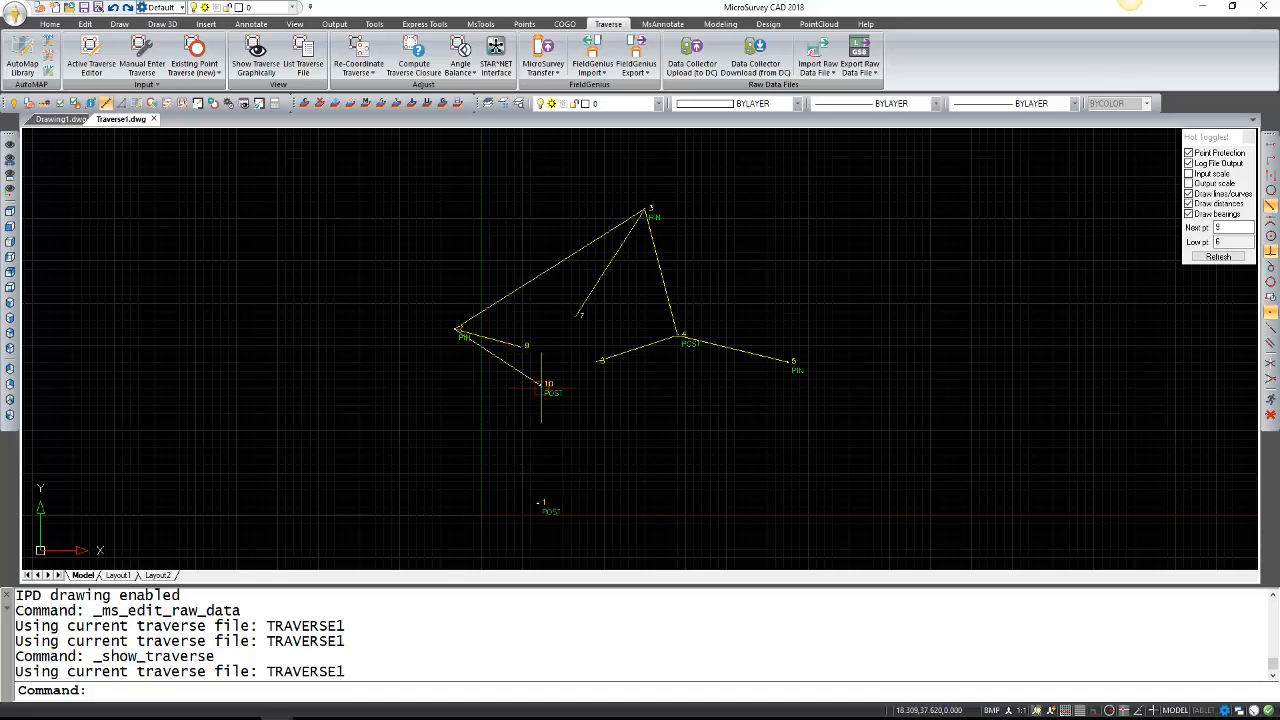
{"action": "scroll", "coordinate": [604, 458], "scroll_direction": "down", "scroll_amount": 1}
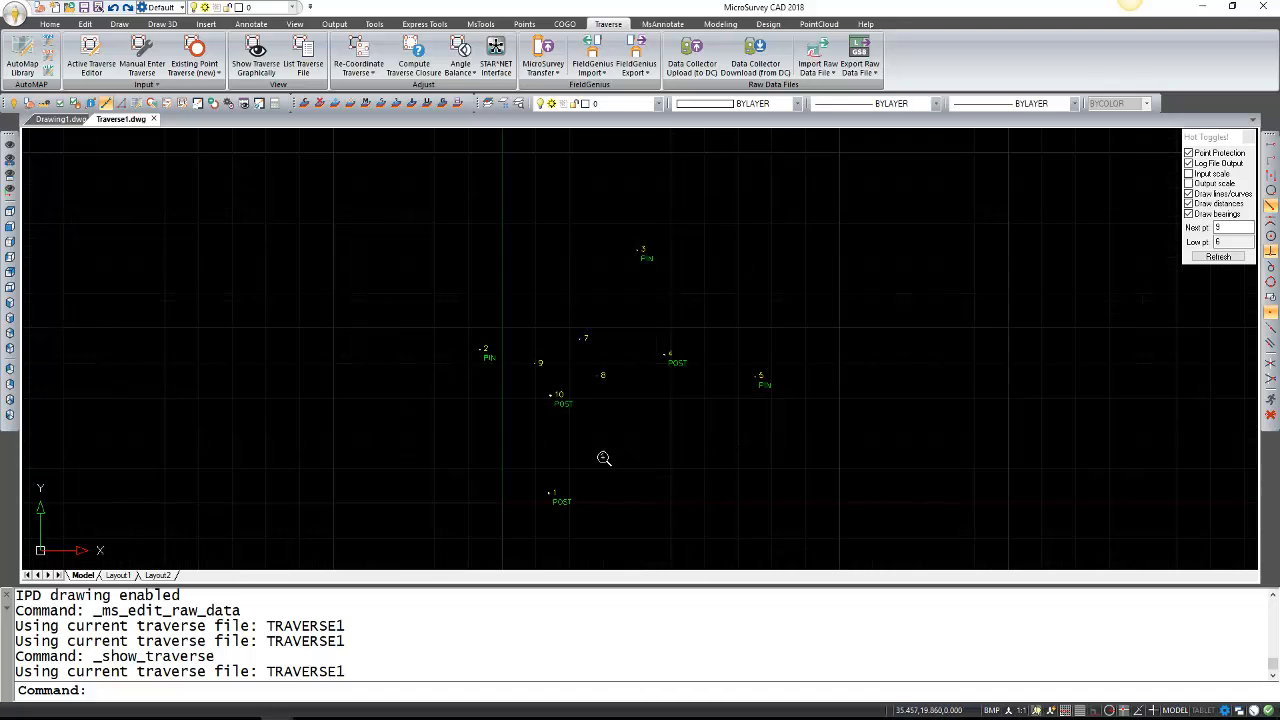
{"action": "scroll", "coordinate": [604, 458], "scroll_direction": "up", "scroll_amount": 1}
{"action": "middle_click_drag", "start_coordinate": [613, 472], "coordinate": [626, 462]}
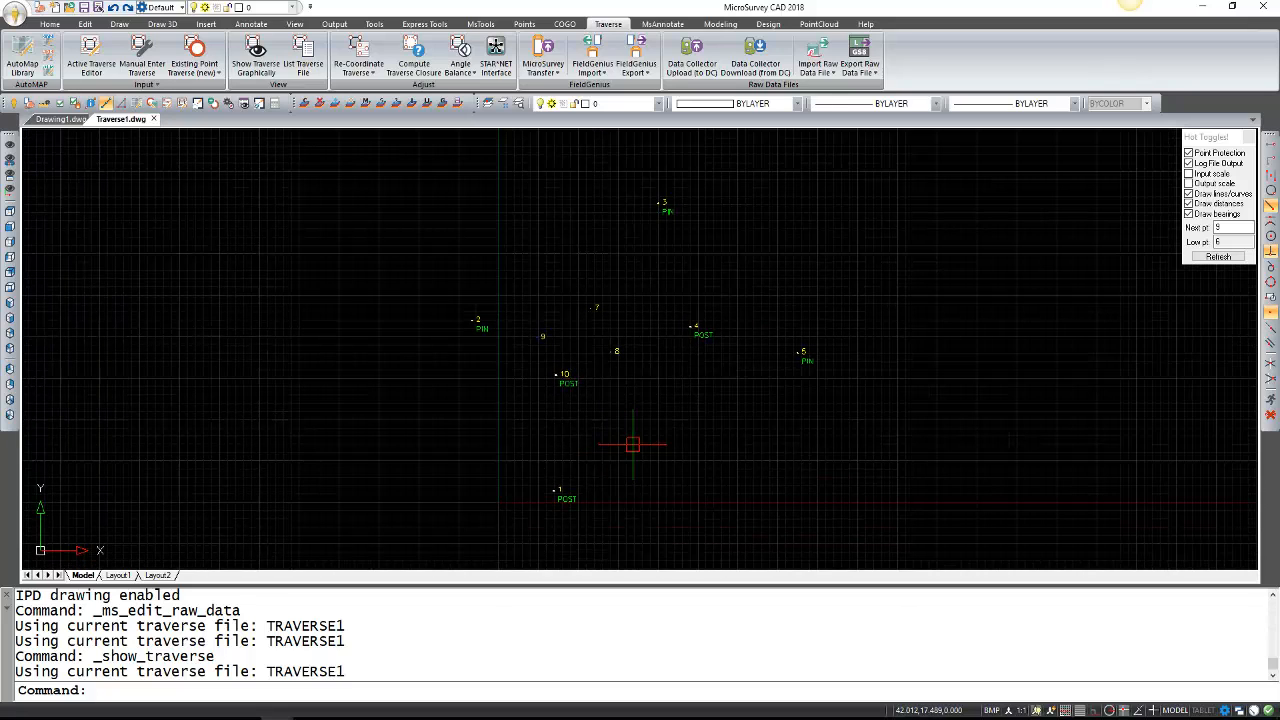
{"action": "left_click", "coordinate": [660, 104]}
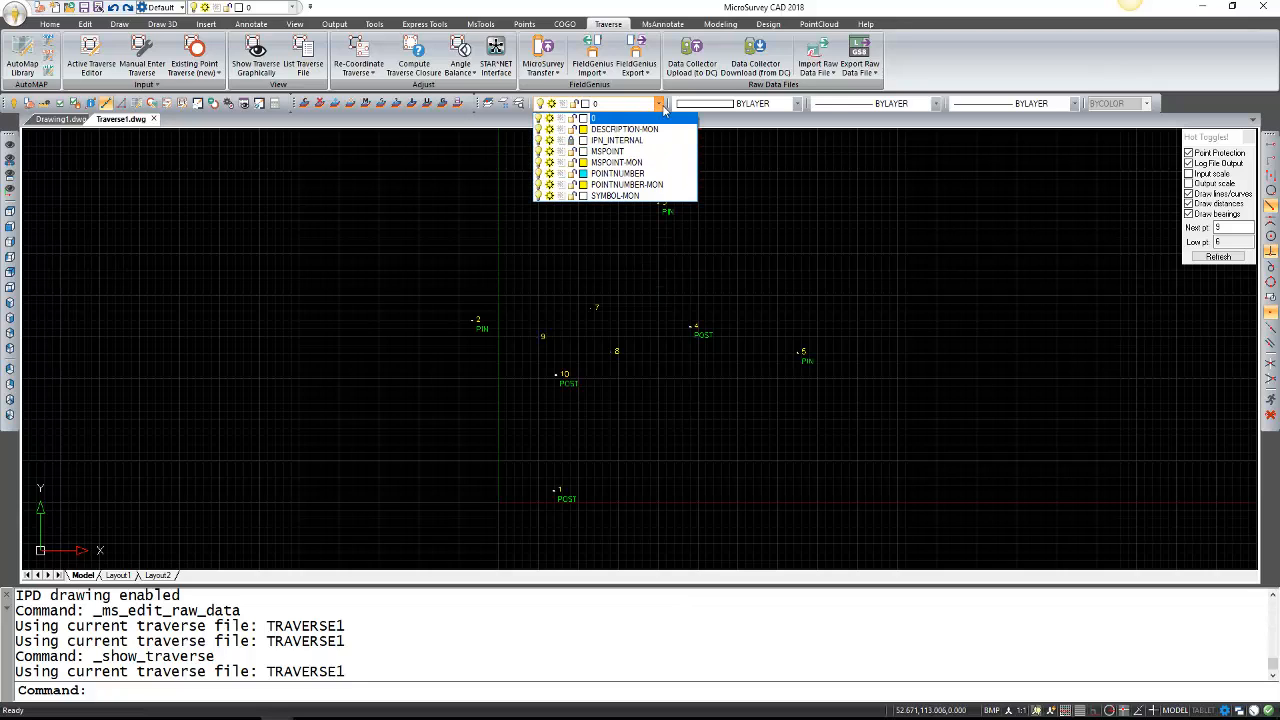
Add a layer named TRAVERSE in the Layers Explorer and make it the current layer.
{"action": "left_click", "coordinate": [663, 108]}
{"action": "left_click", "coordinate": [520, 106]}
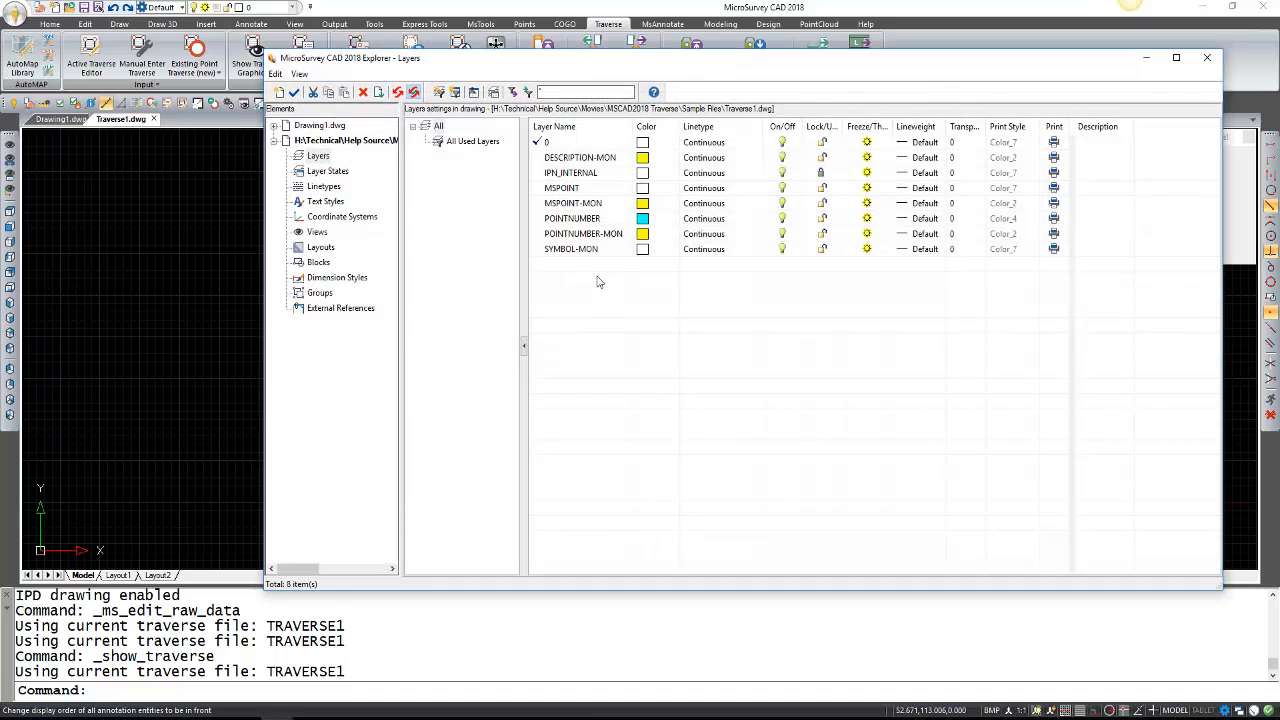
{"action": "right_click", "coordinate": [598, 282]}
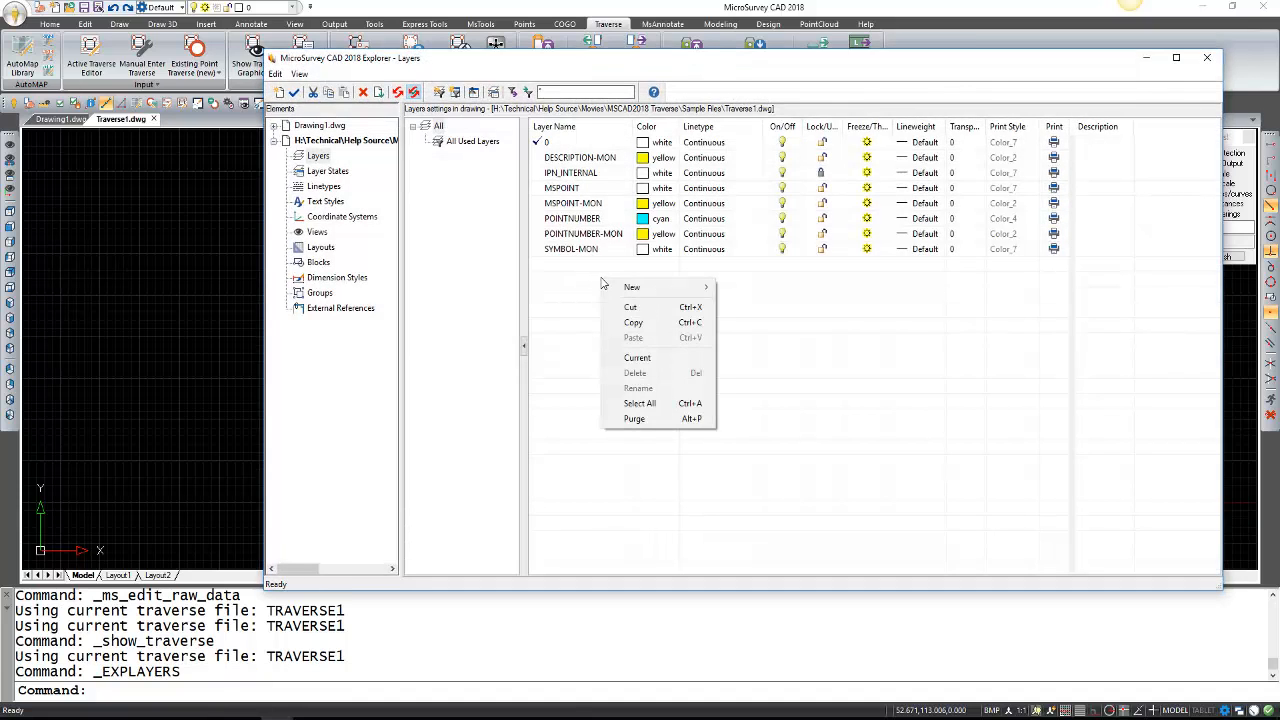
{"action": "mouse_move", "coordinate": [623, 288]}
{"action": "left_click", "coordinate": [718, 289]}
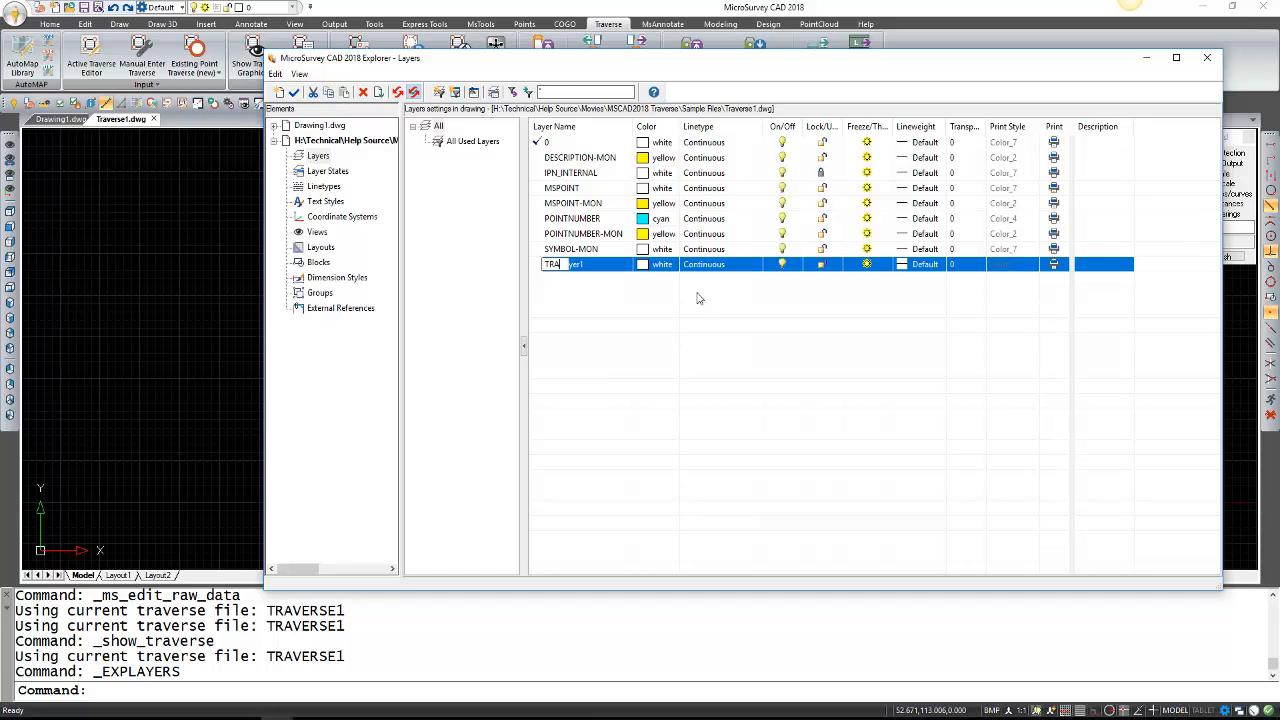
{"action": "left_click", "coordinate": [698, 298]}
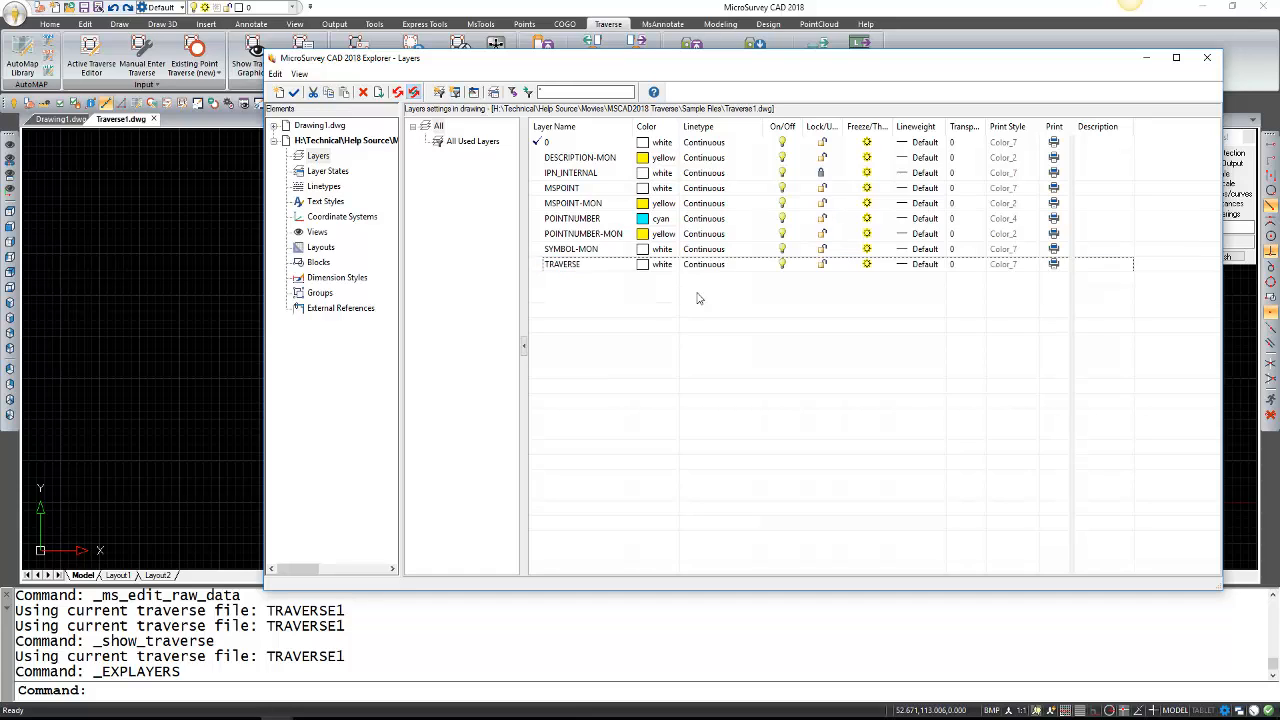
{"action": "double_click", "coordinate": [611, 267]}
{"action": "left_click", "coordinate": [1207, 57]}
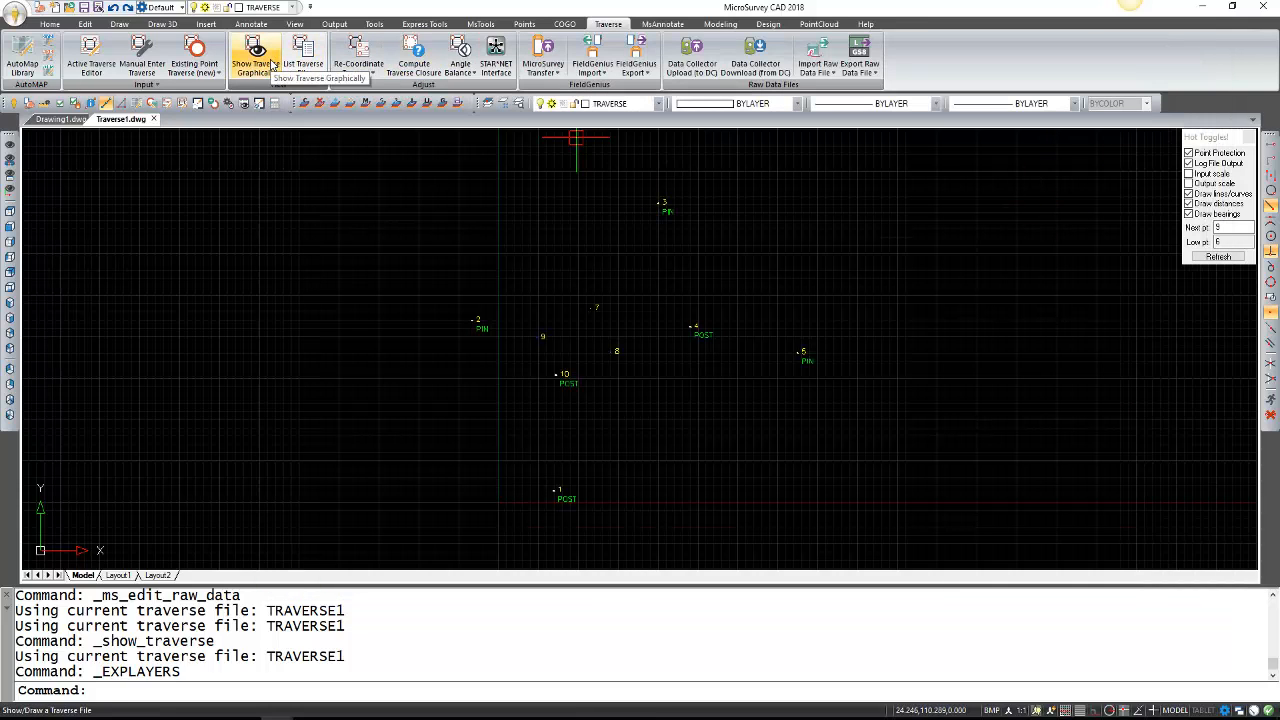
Draw the traverse lines into the drawing, including the side shots.
{"action": "left_click", "coordinate": [272, 64]}
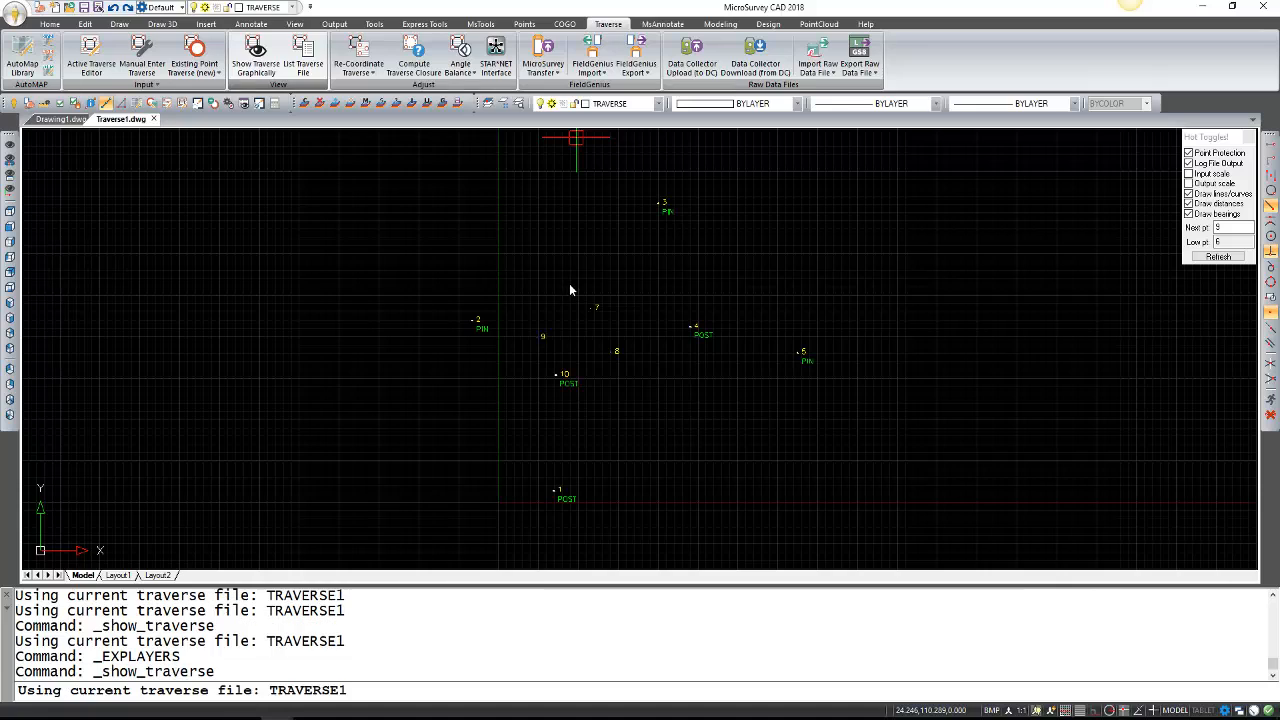
{"action": "left_click", "coordinate": [636, 393]}
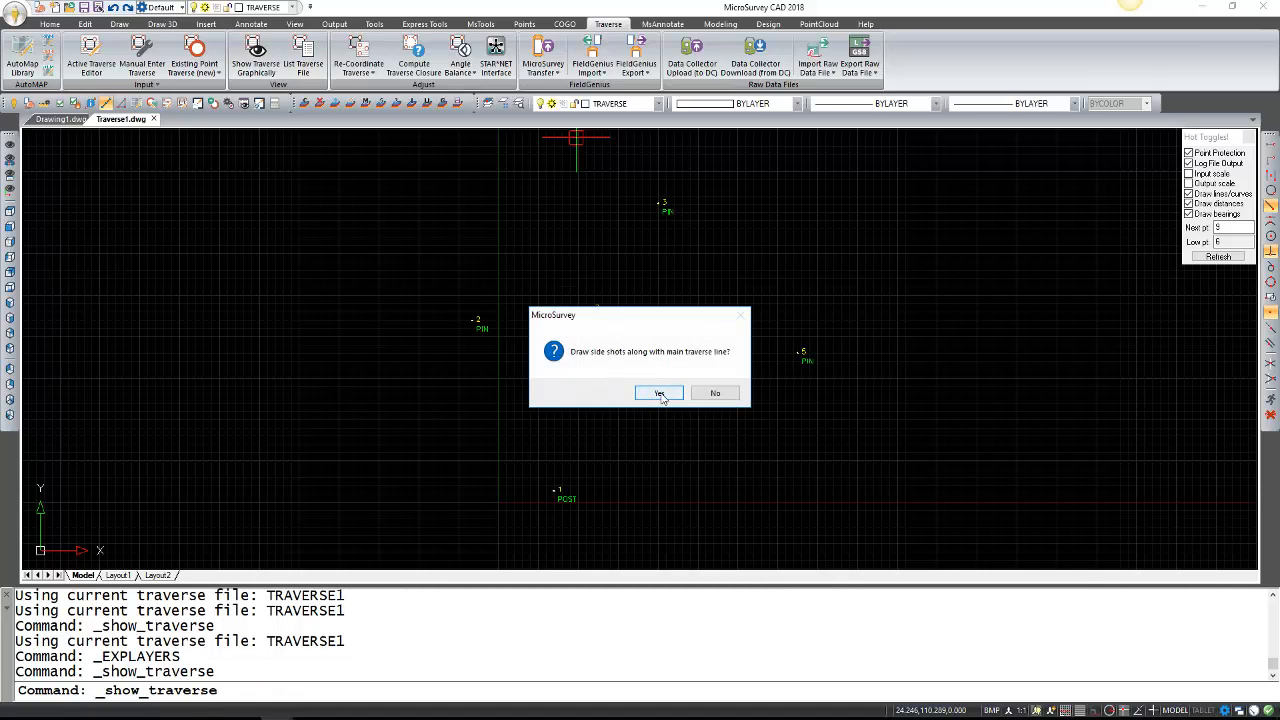
{"action": "left_click", "coordinate": [660, 395]}
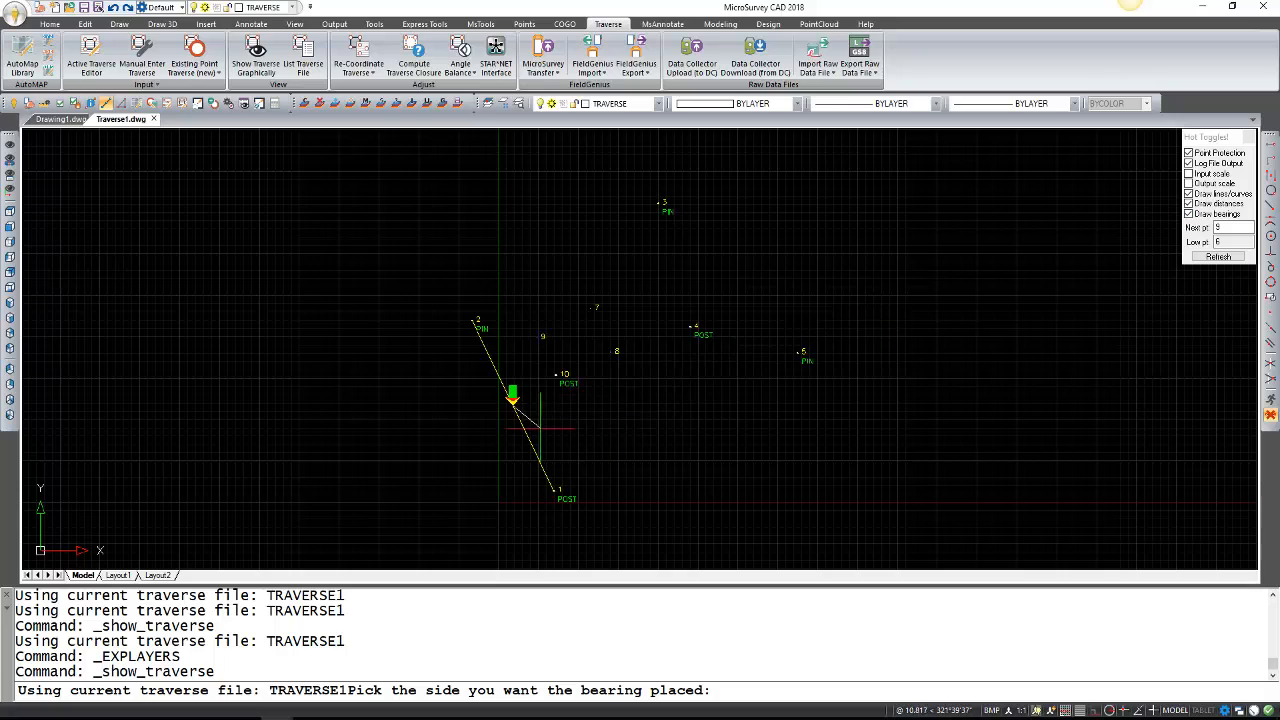
Choose the bearing side for each traverse line, from point 1 through point 4 and beyond.
{"action": "left_click", "coordinate": [500, 425]}
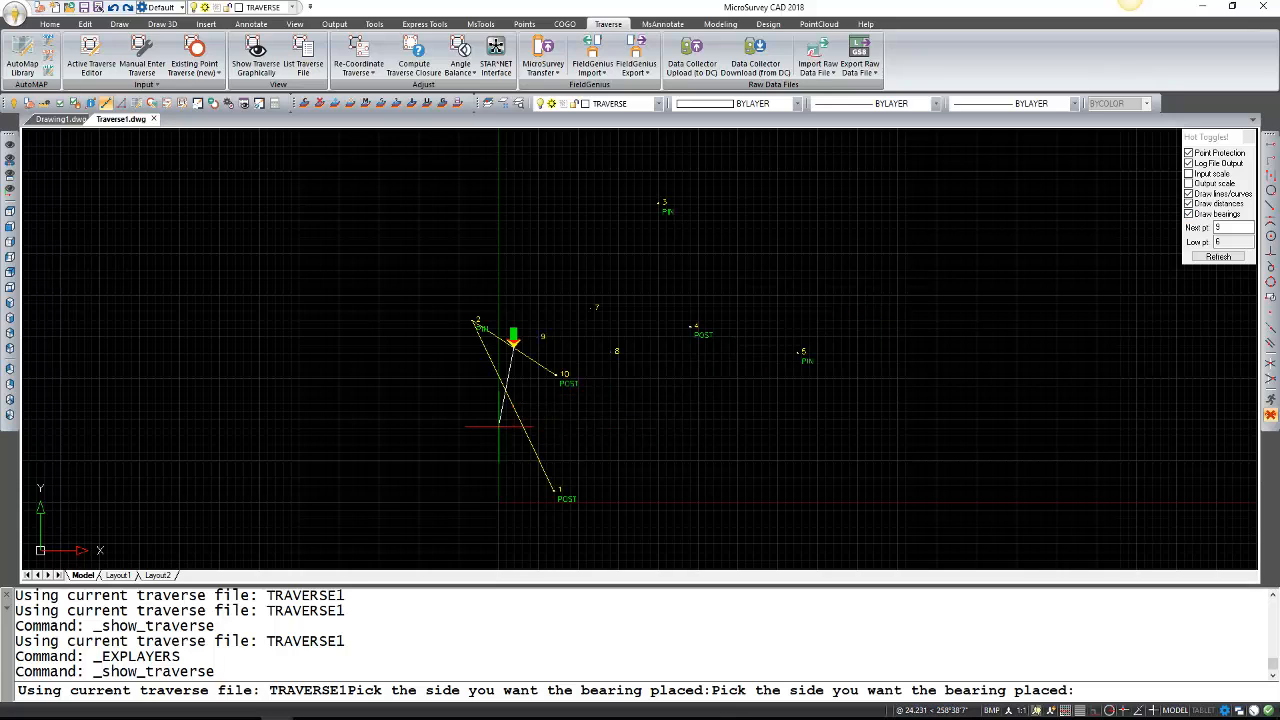
{"action": "left_click", "coordinate": [548, 300]}
{"action": "left_click", "coordinate": [530, 240]}
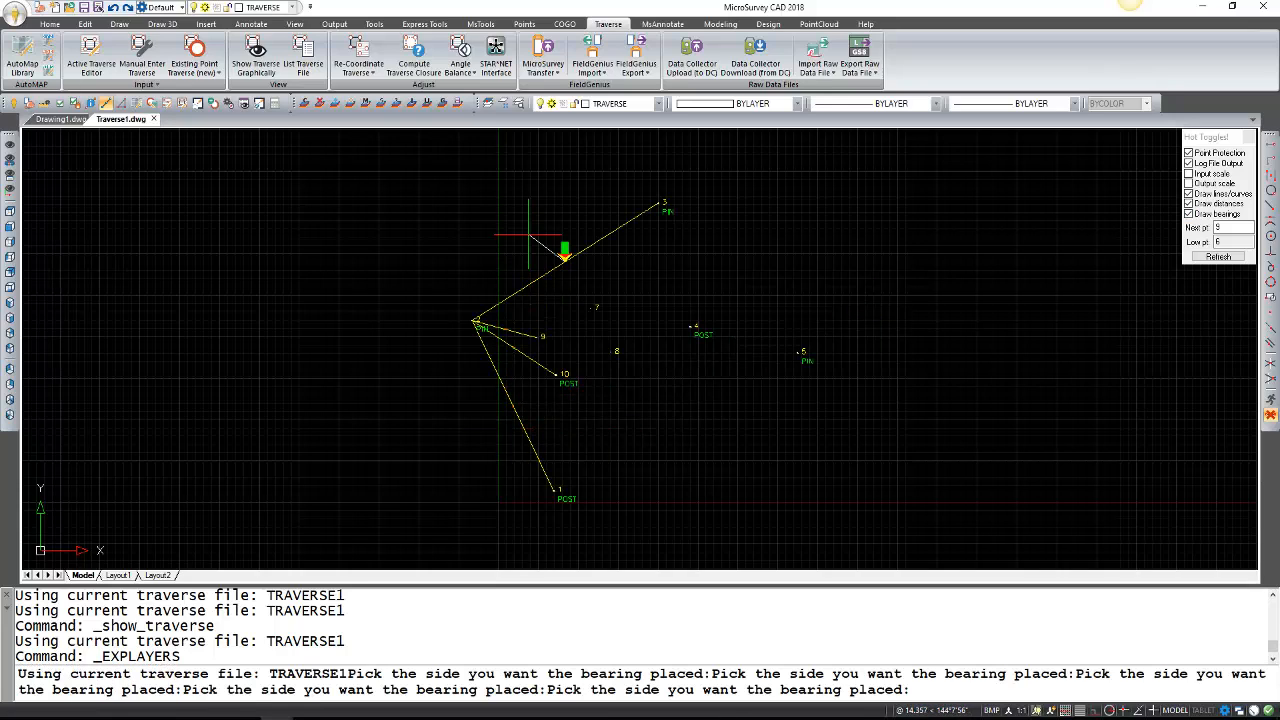
{"action": "left_click", "coordinate": [708, 260]}
{"action": "left_click", "coordinate": [730, 268]}
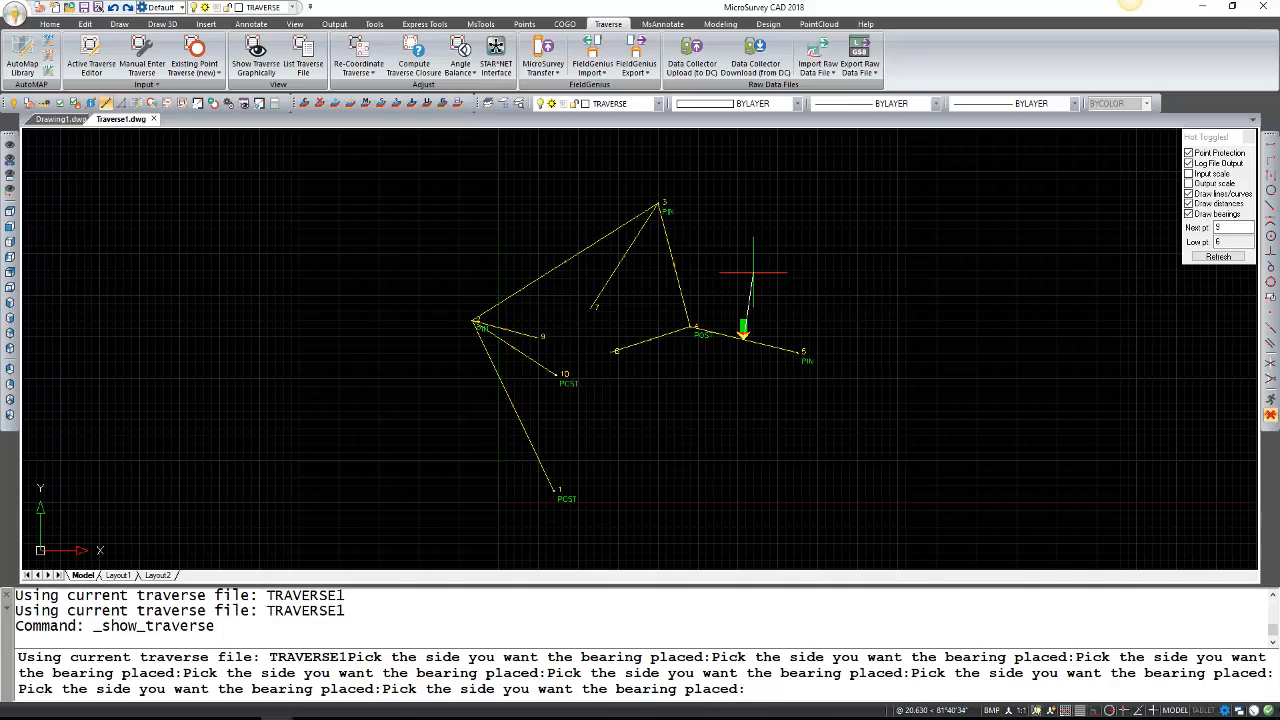
{"action": "key", "text": "Return"}
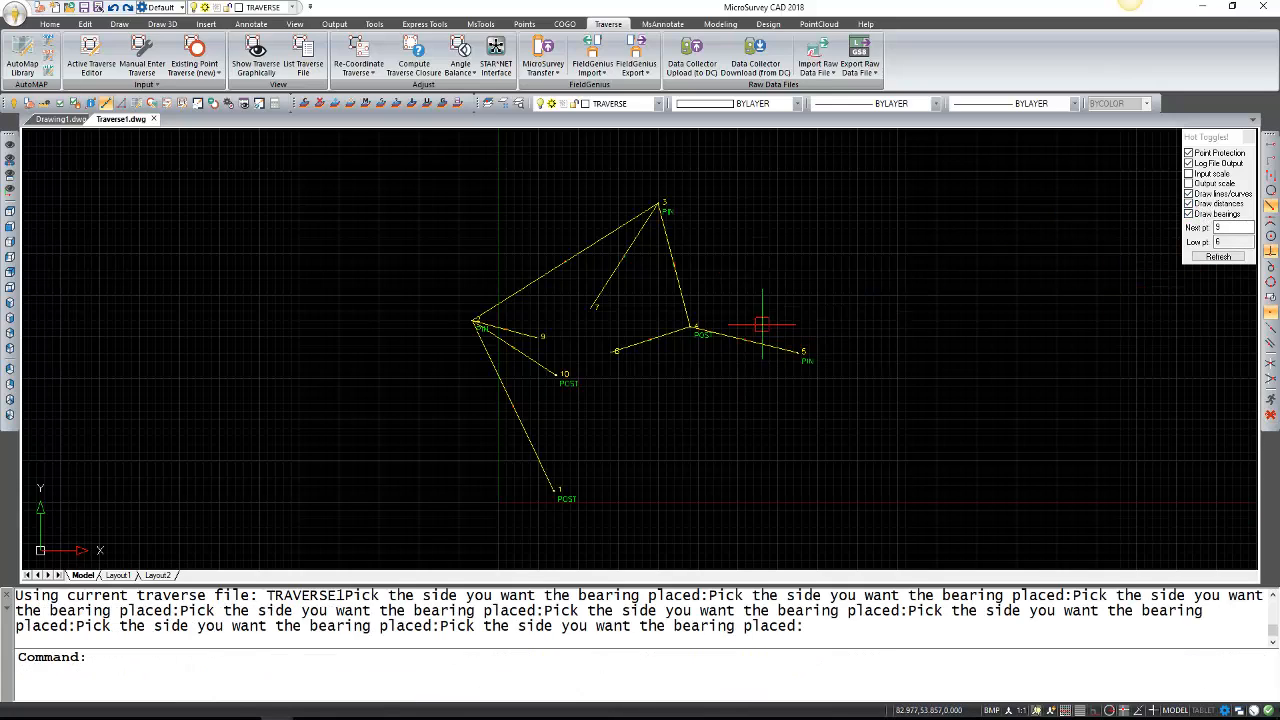
{"action": "scroll", "coordinate": [550, 370], "scroll_direction": "up", "scroll_amount": 5}
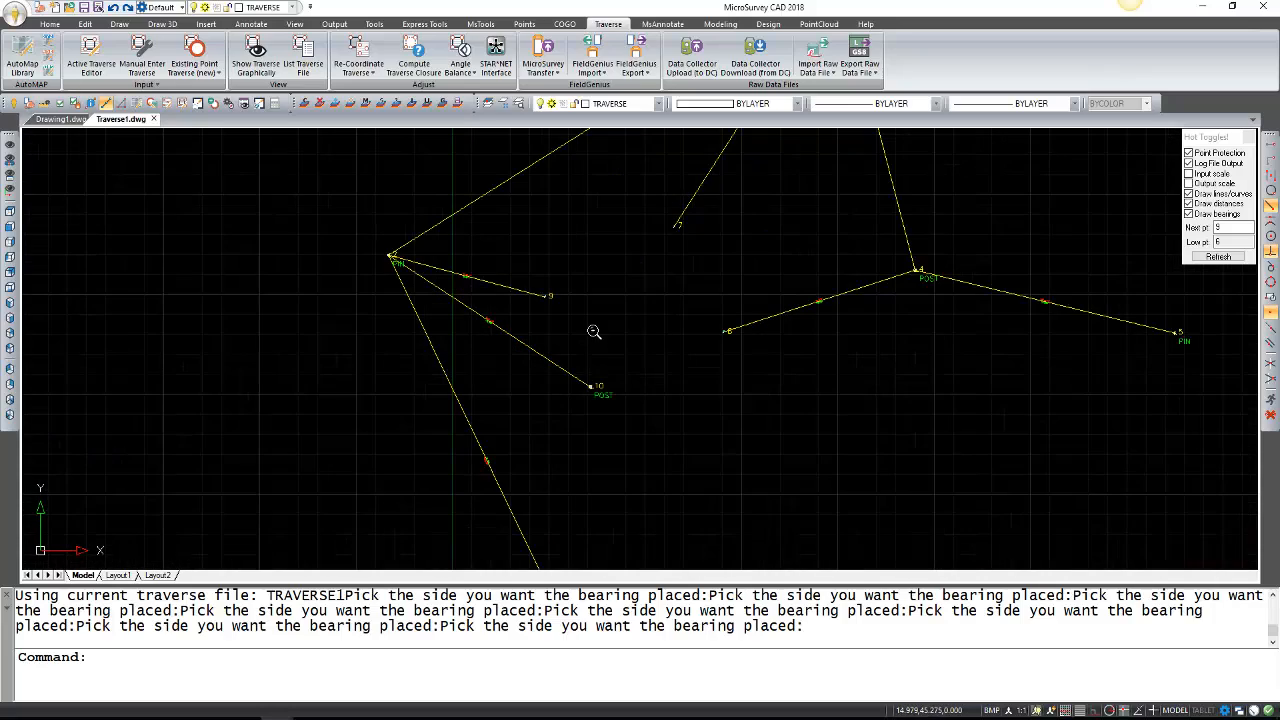
{"action": "scroll", "coordinate": [560, 345], "scroll_direction": "up", "scroll_amount": 7}
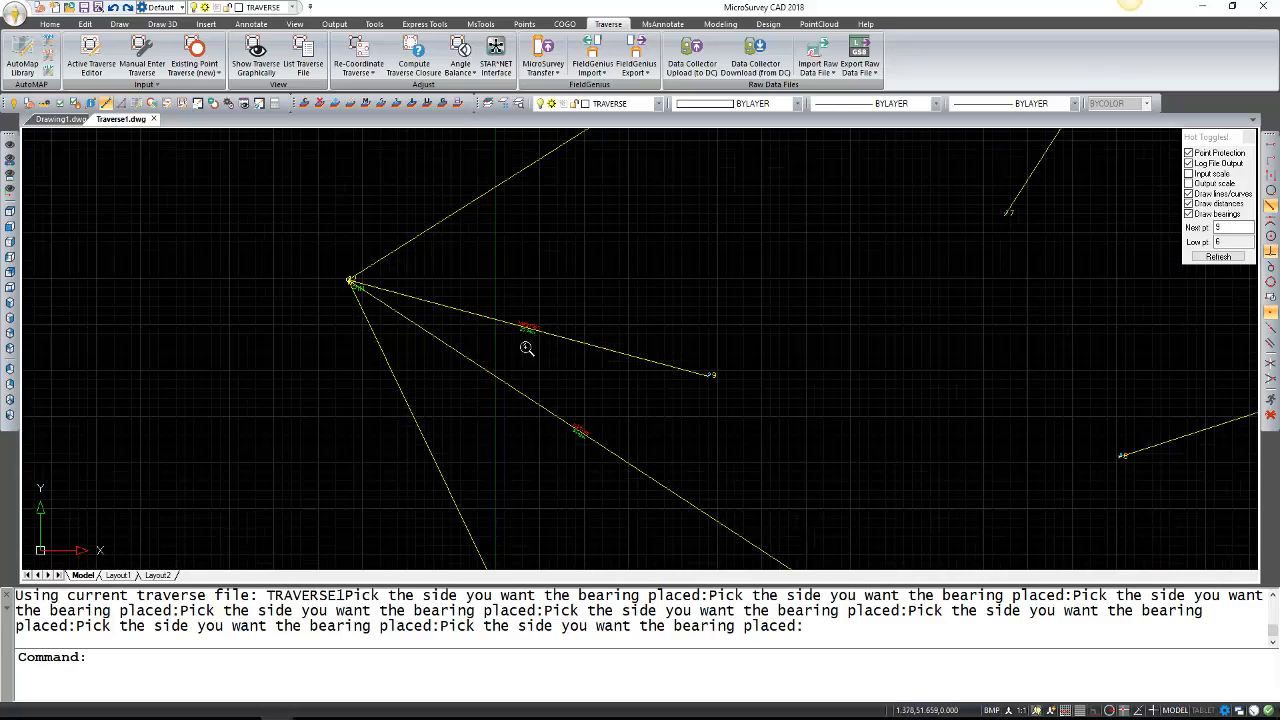
{"action": "scroll", "coordinate": [360, 300], "scroll_direction": "up", "scroll_amount": 2}
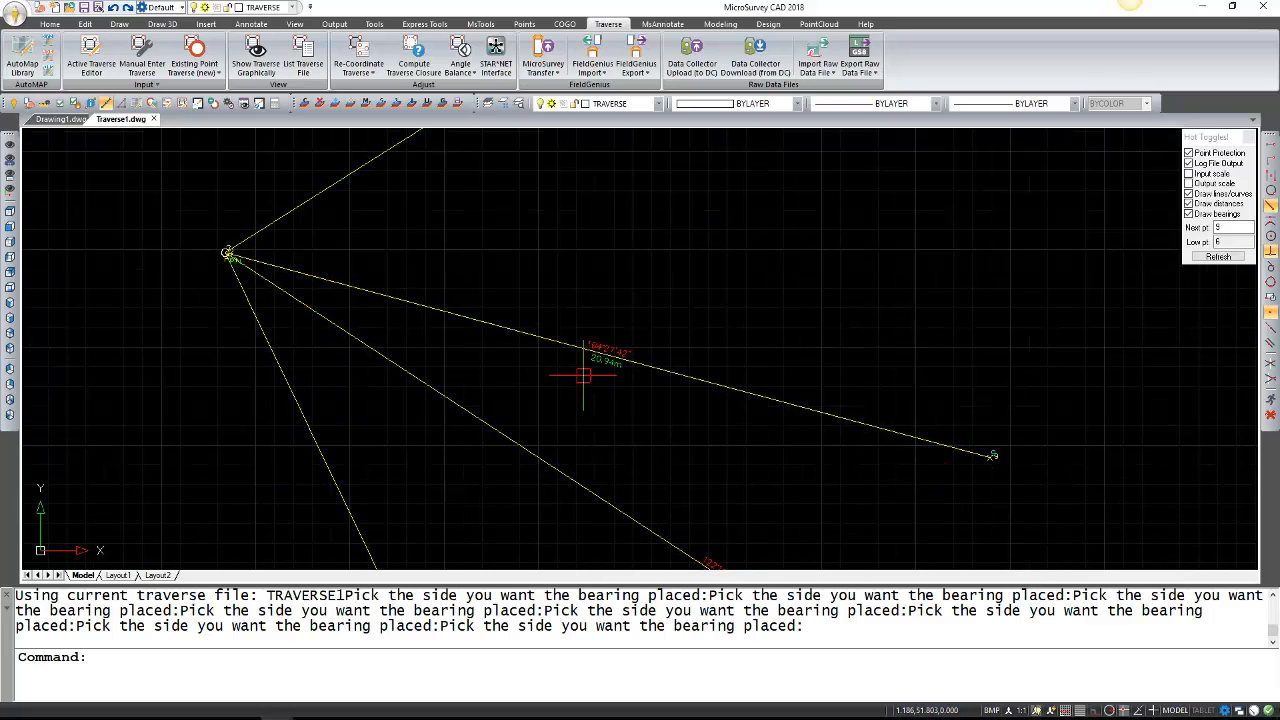
{"action": "scroll", "coordinate": [583, 335], "scroll_direction": "up", "scroll_amount": 2}
{"action": "scroll", "coordinate": [618, 410], "scroll_direction": "down", "scroll_amount": 6}
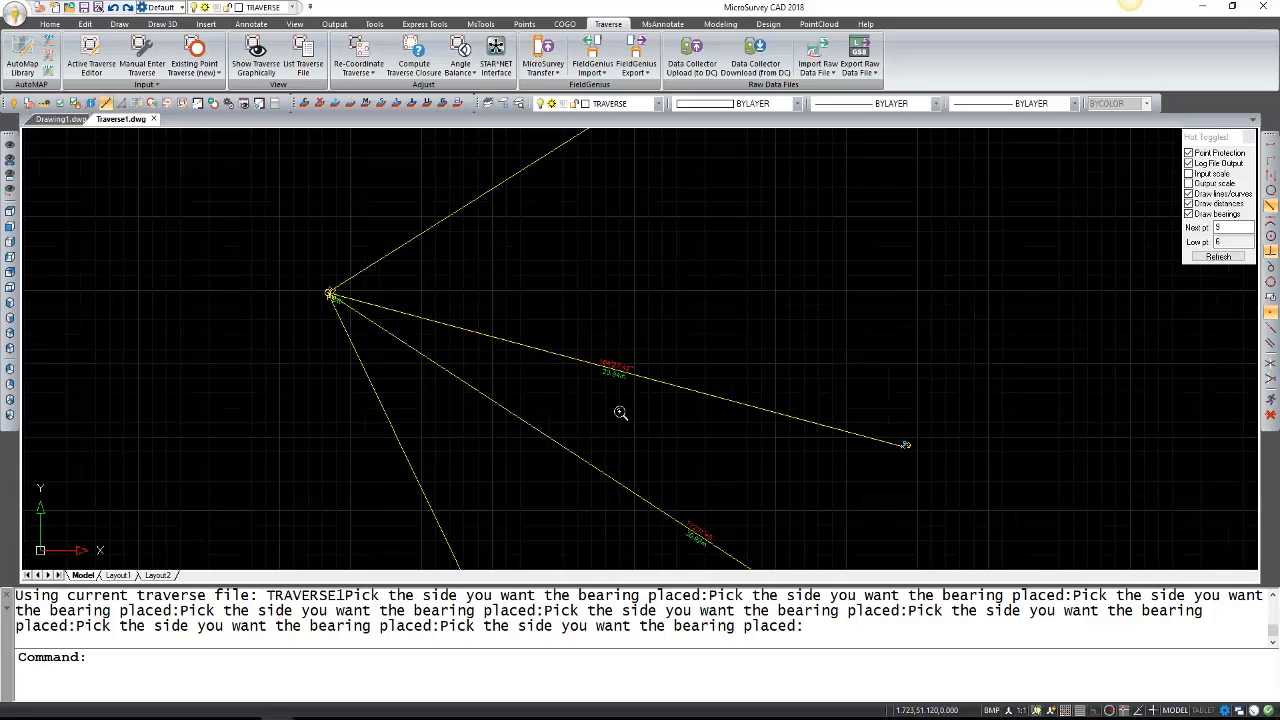
{"action": "scroll", "coordinate": [820, 405], "scroll_direction": "down", "scroll_amount": 3}
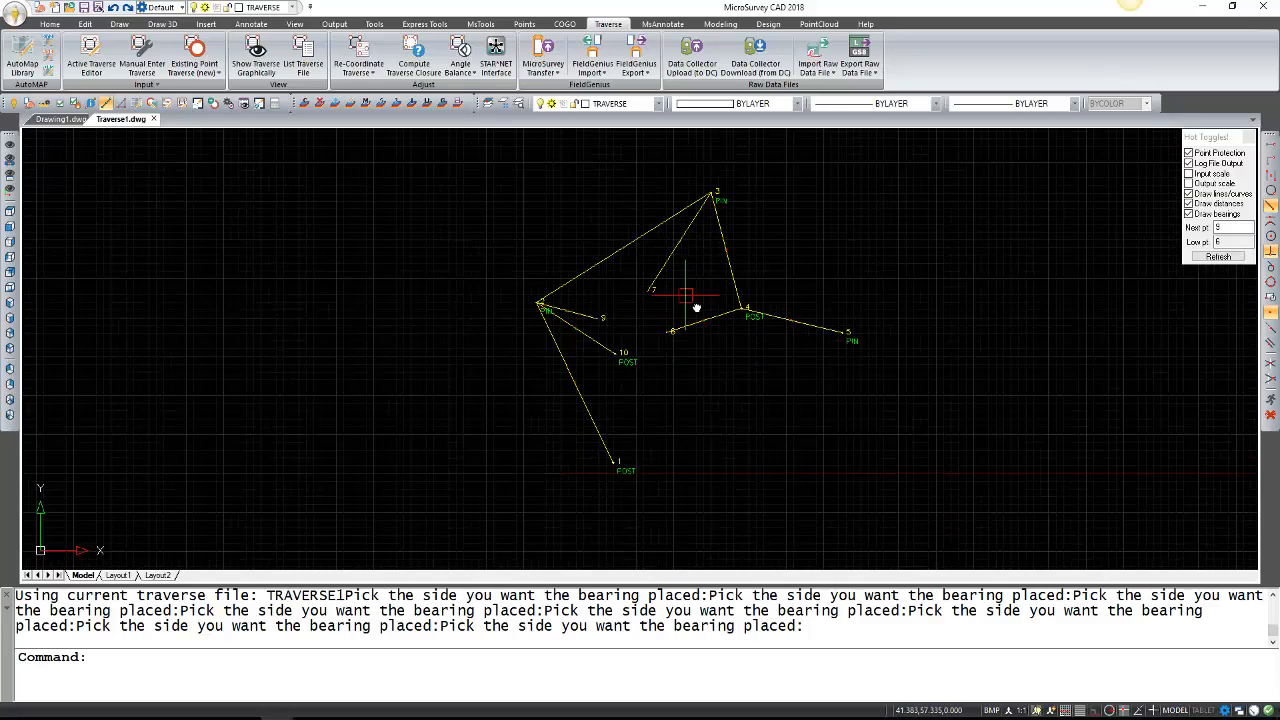
{"action": "middle_click_drag", "start_coordinate": [697, 307], "coordinate": [680, 321]}
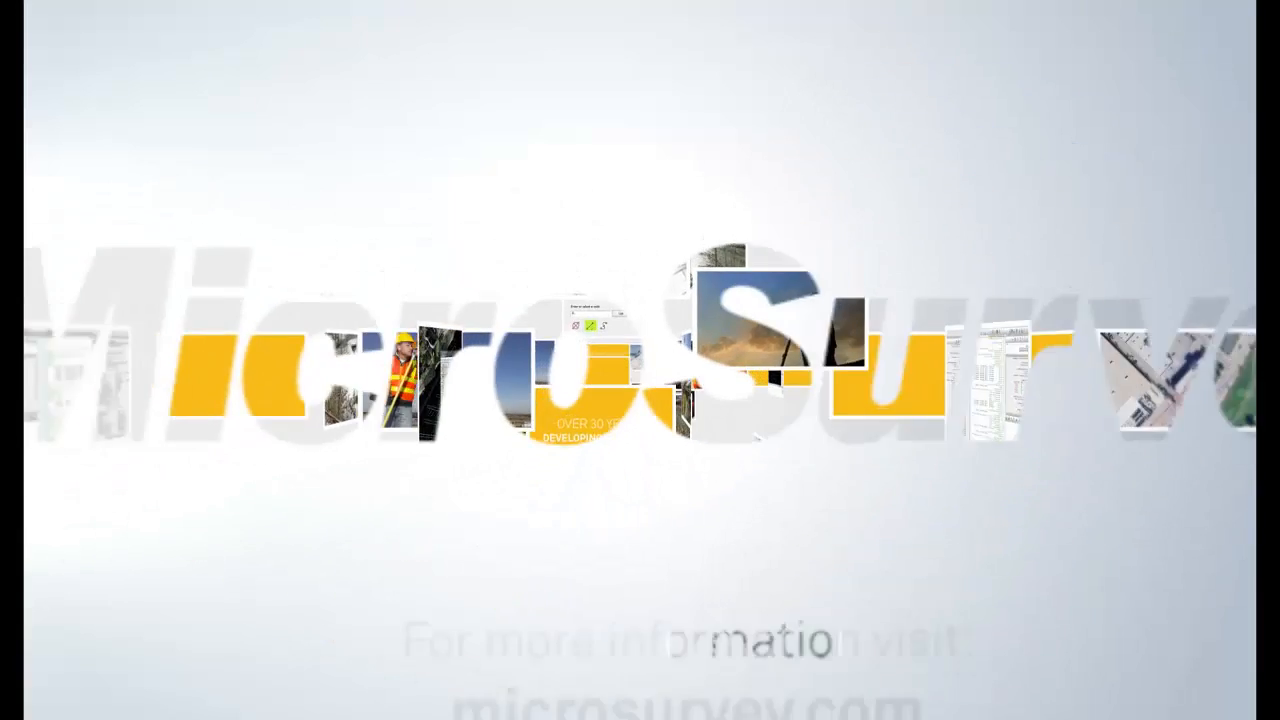